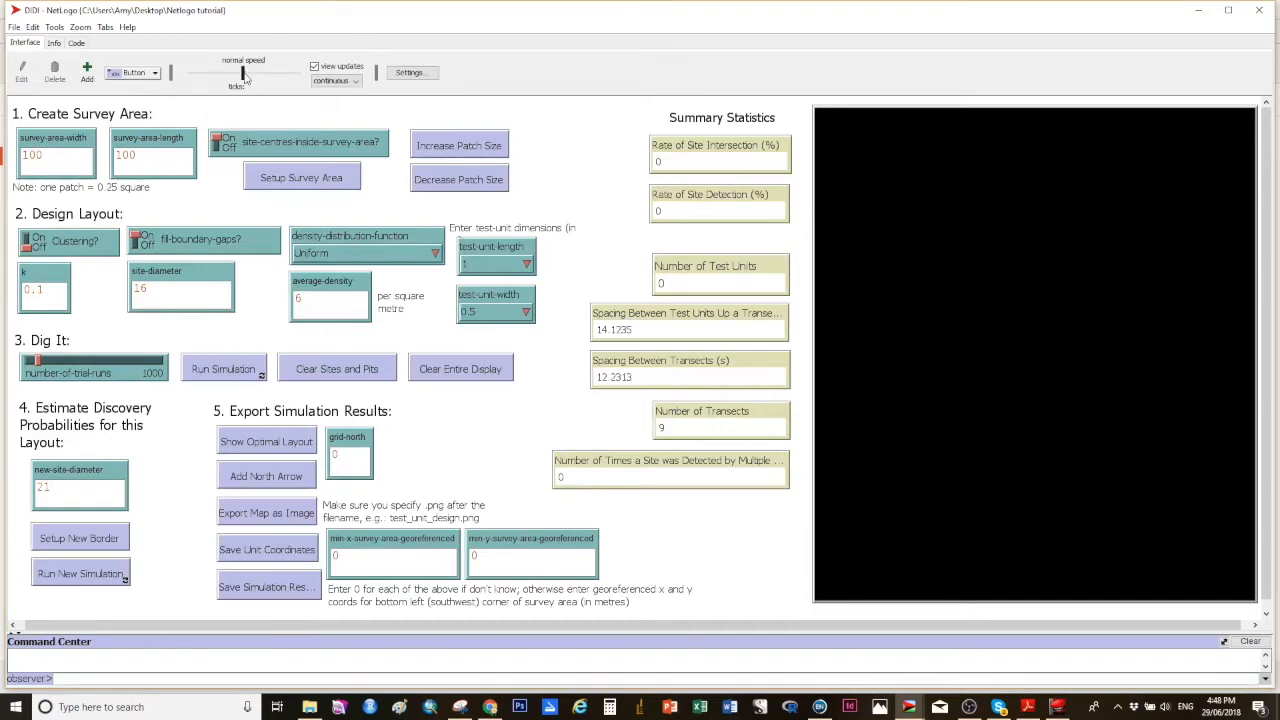
Step: Set the survey area width to 110 and length to 125, then set up the survey area
mouse_move(245, 78)
left_mouse_down()
mouse_move(282, 78)
mouse_move(226, 80)
mouse_move(243, 82)
left_mouse_up()
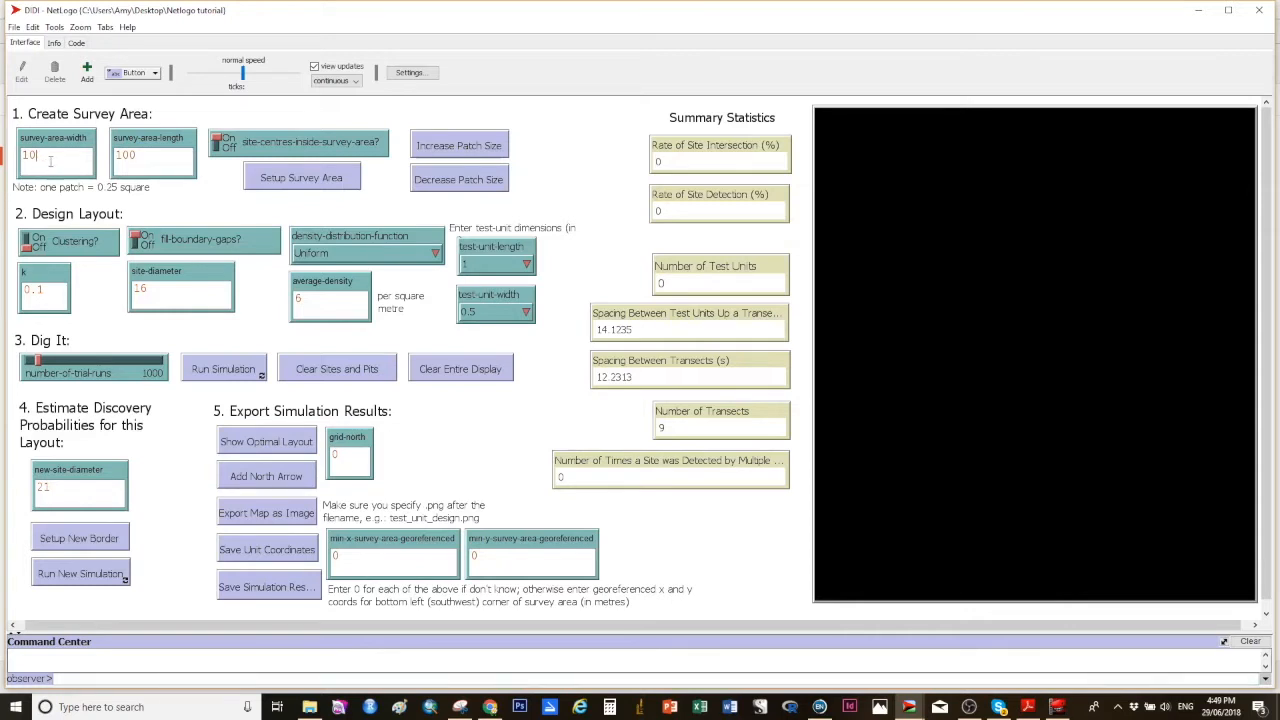
type("1")
key("BackSpace")
key("BackSpace")
type("25")
left_click(219, 152)
left_click(285, 178)
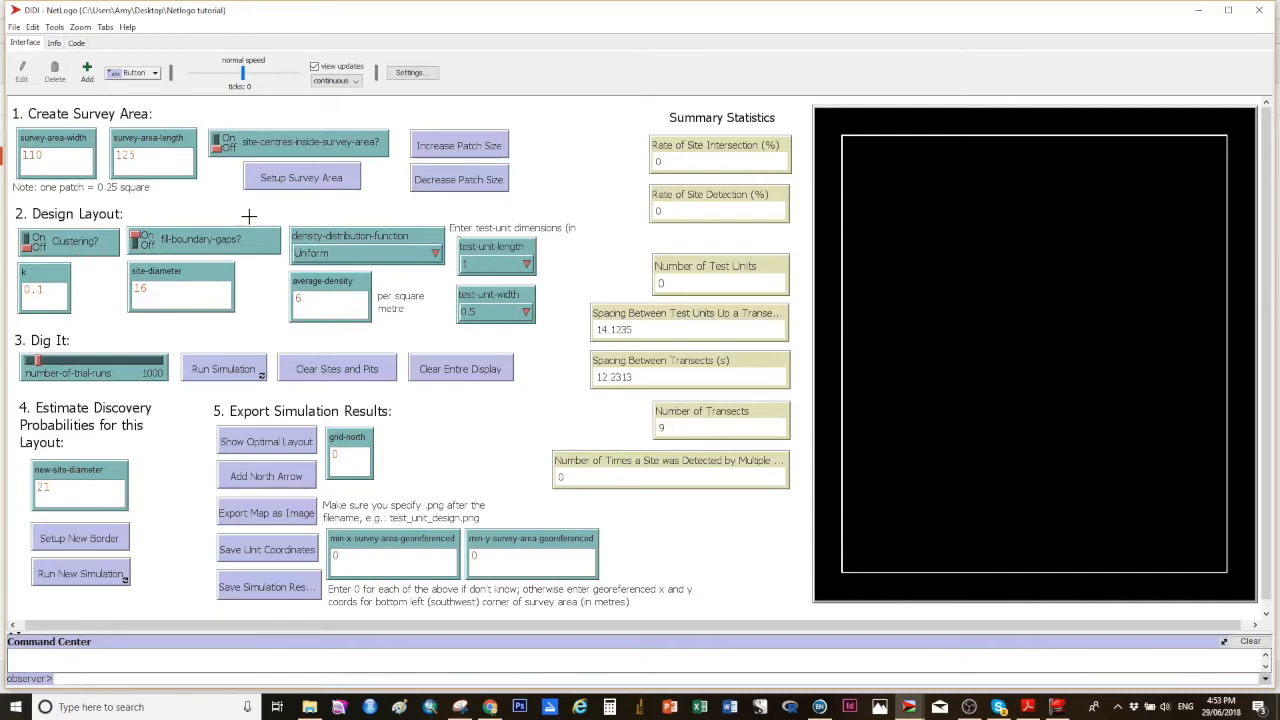
Step: Set the test-unit length to 1 and the test-unit width to 0.5
left_click(528, 266)
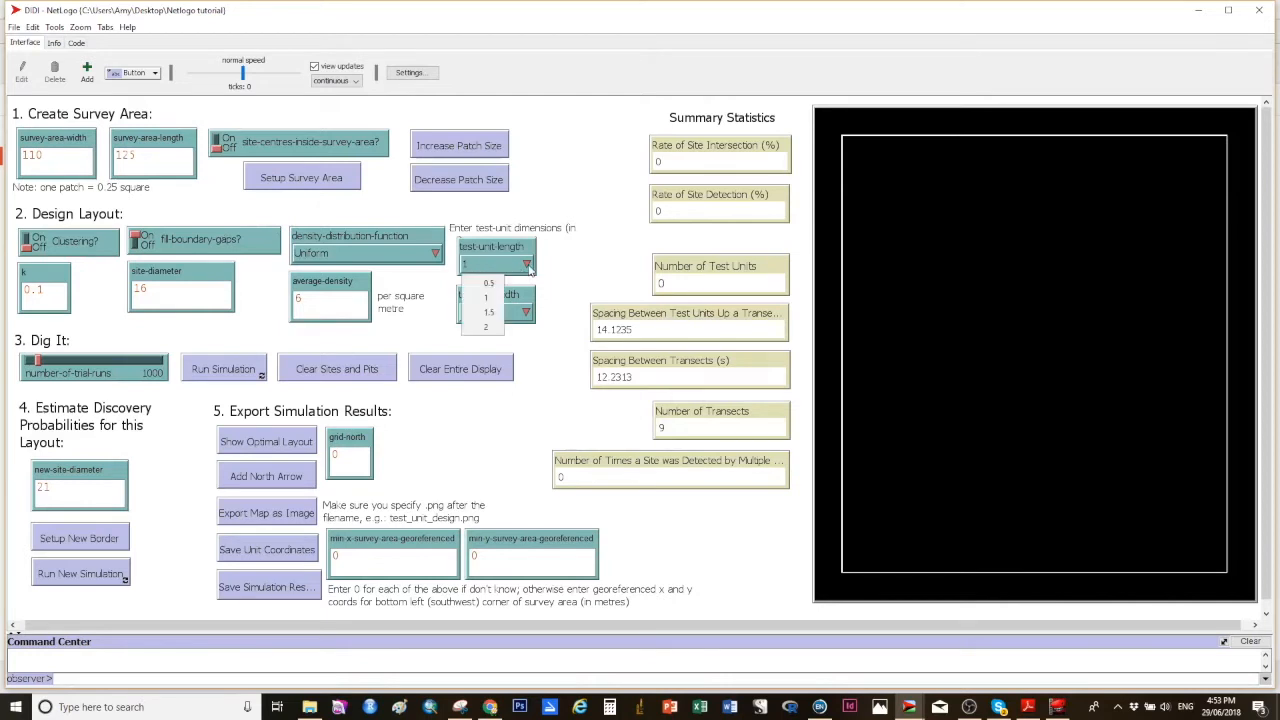
left_click(493, 299)
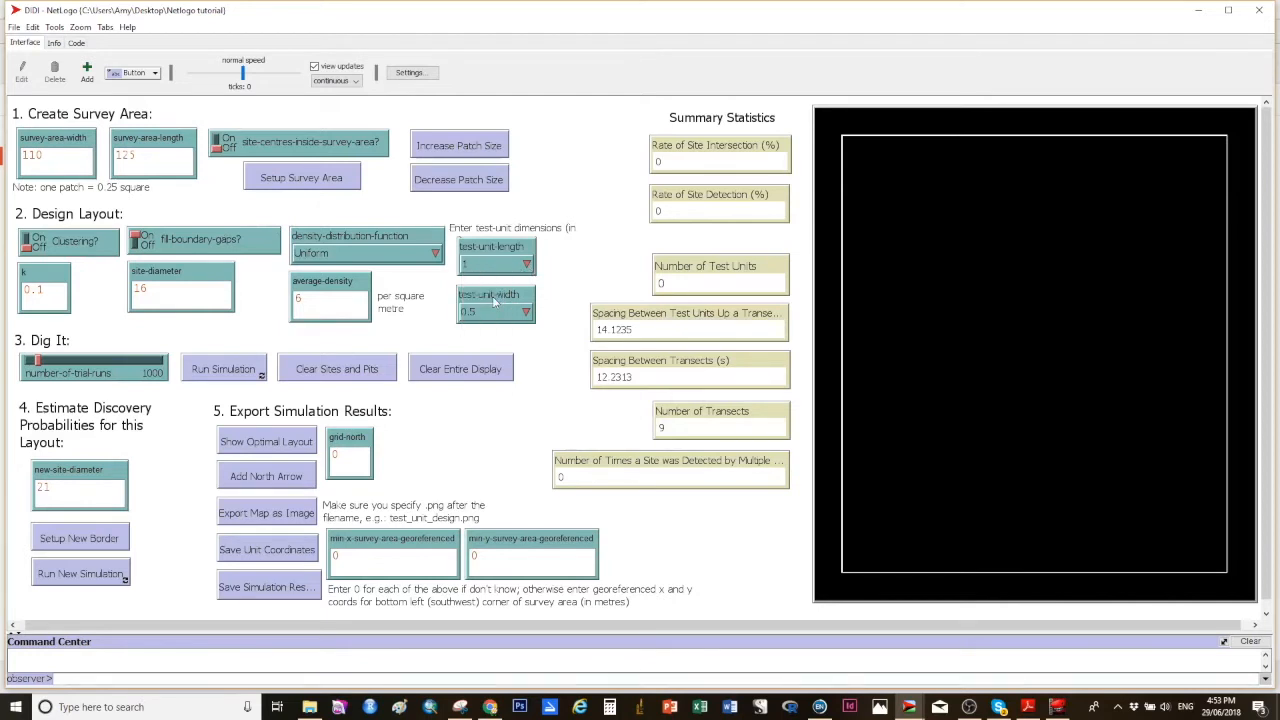
left_click(527, 312)
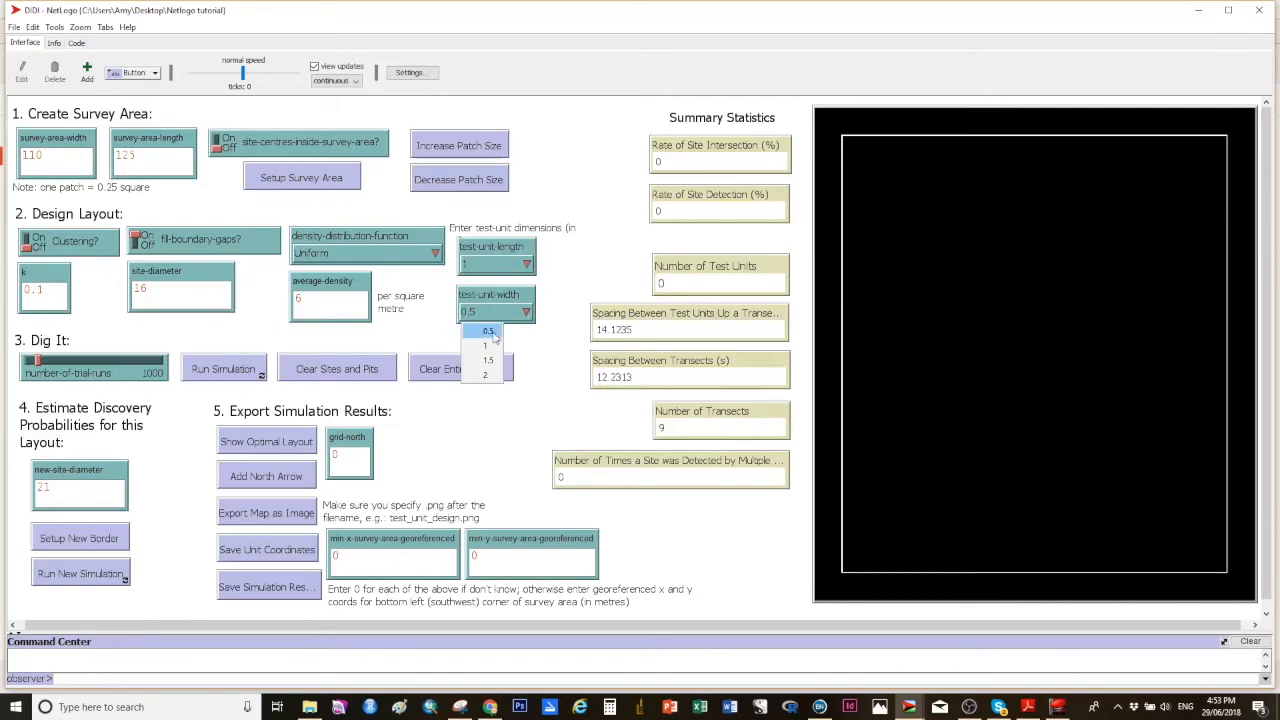
left_click(488, 331)
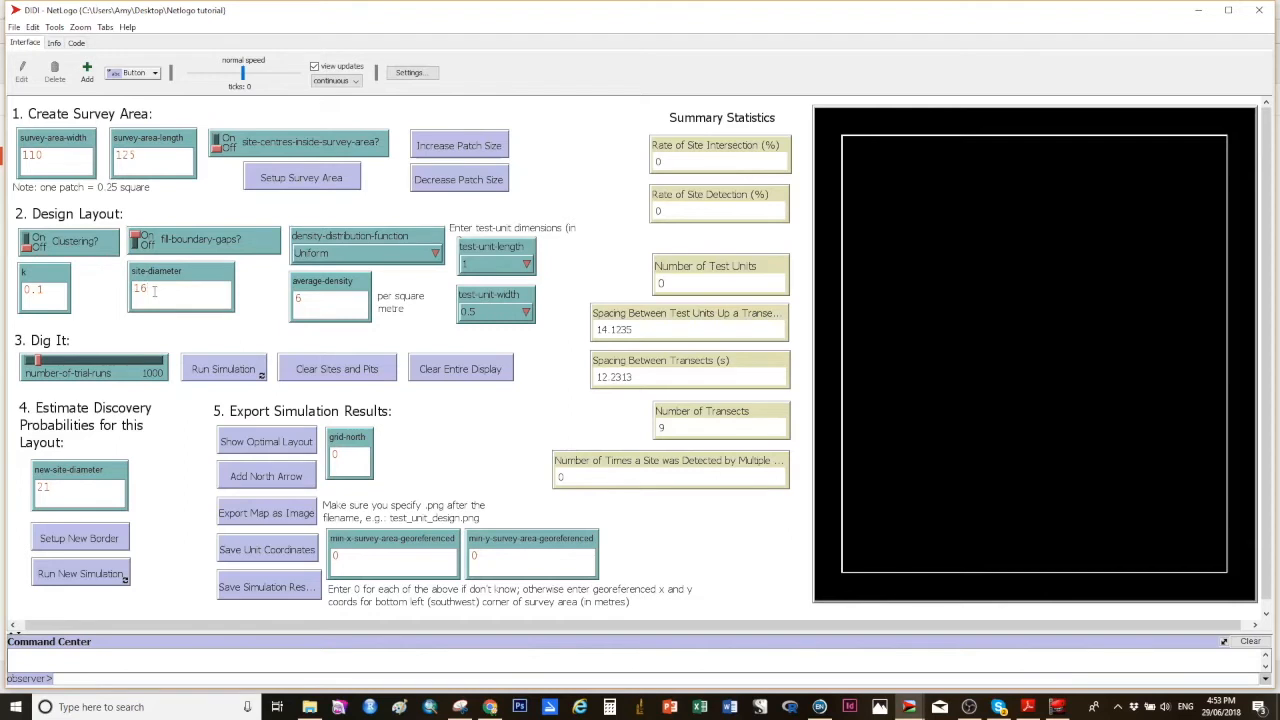
Step: Set the site diameter to 20
double_click(154, 291)
key("BackSpace")
type("20")
Step: Set the average density to 7 and the density distribution function to Linear
left_click(307, 299)
key("BackSpace")
left_click(435, 256)
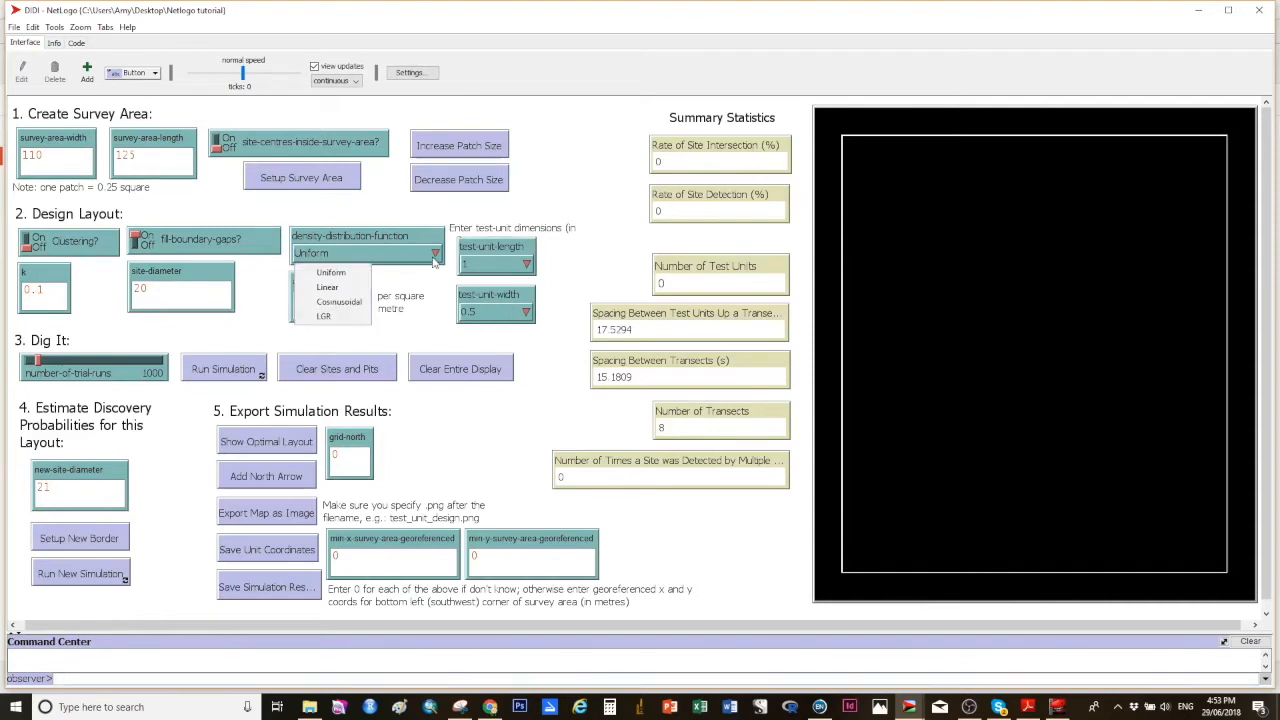
left_click(338, 288)
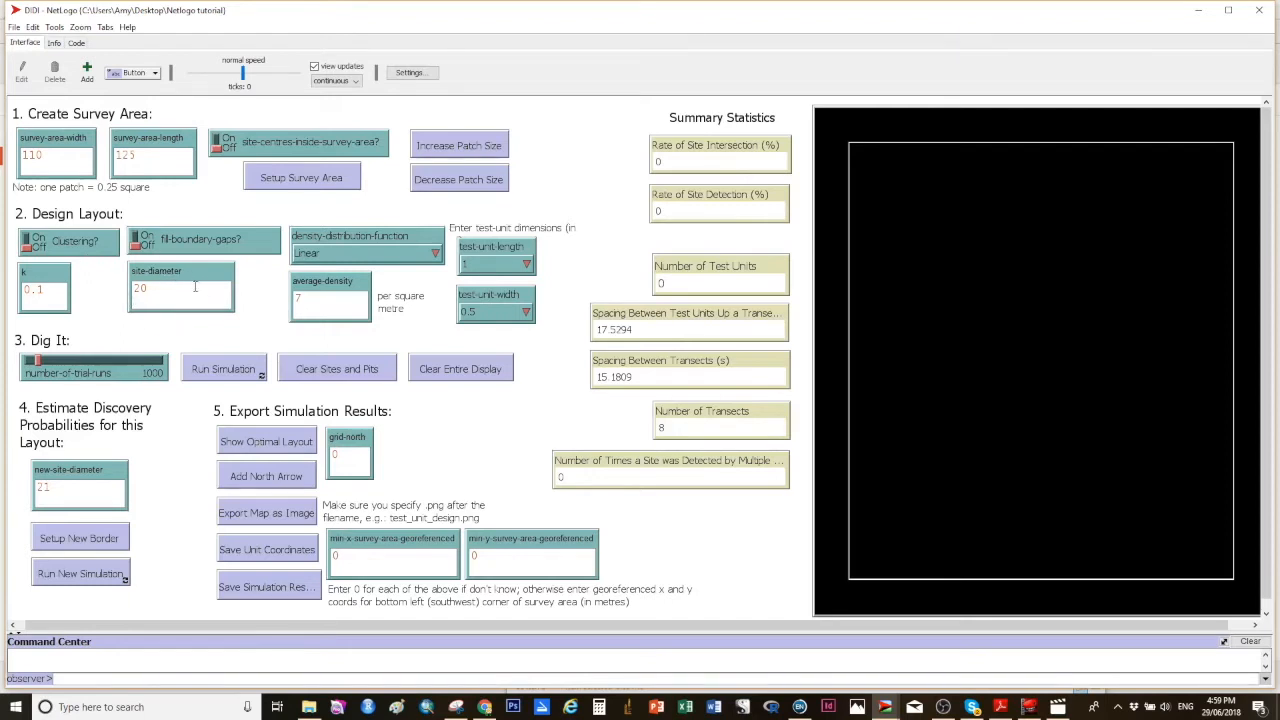
Step: Show the optimal test-unit layout
left_click(266, 444)
left_click(274, 449)
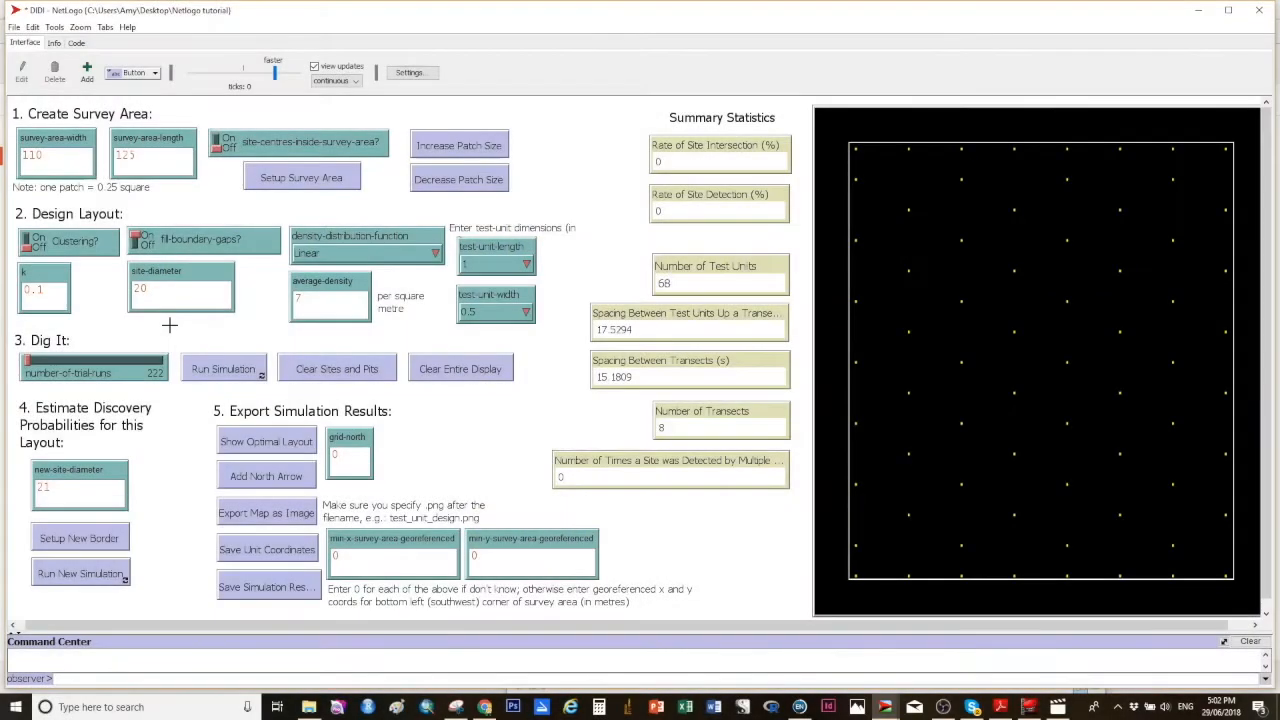
Step: Edit the number-of-trial-runs slider and set its value to 100
right_click(99, 374)
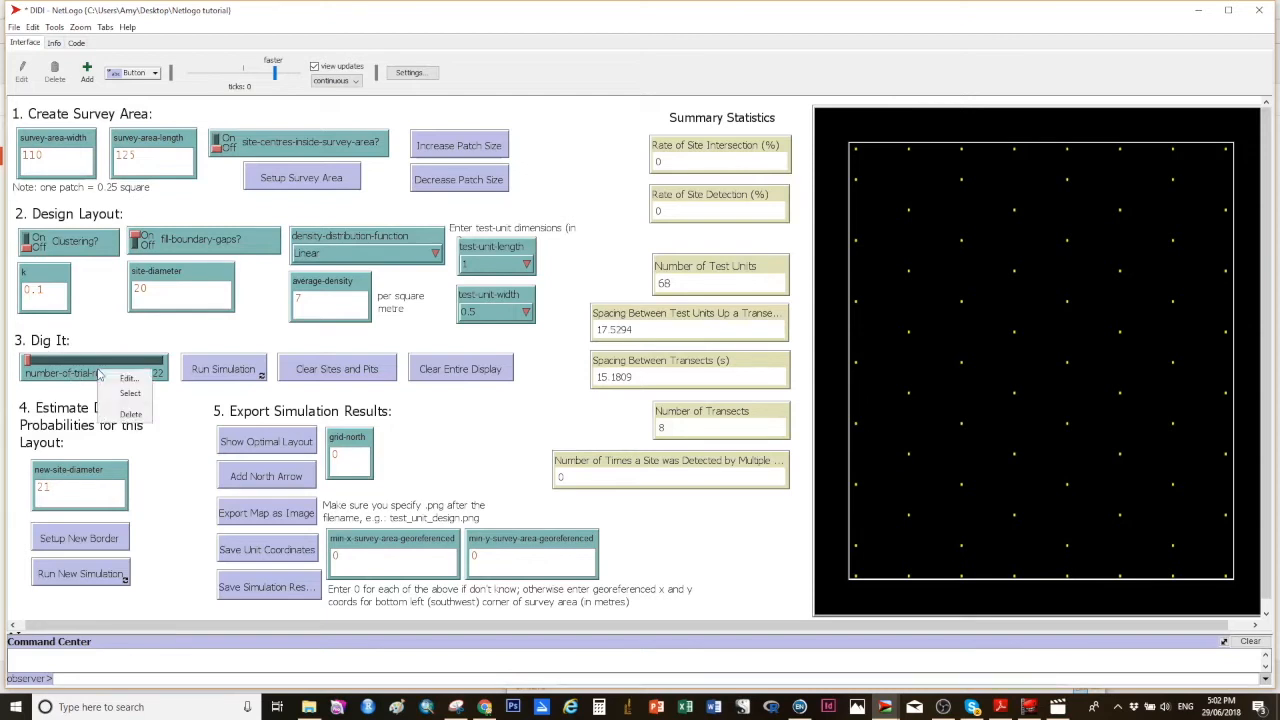
left_click(122, 380)
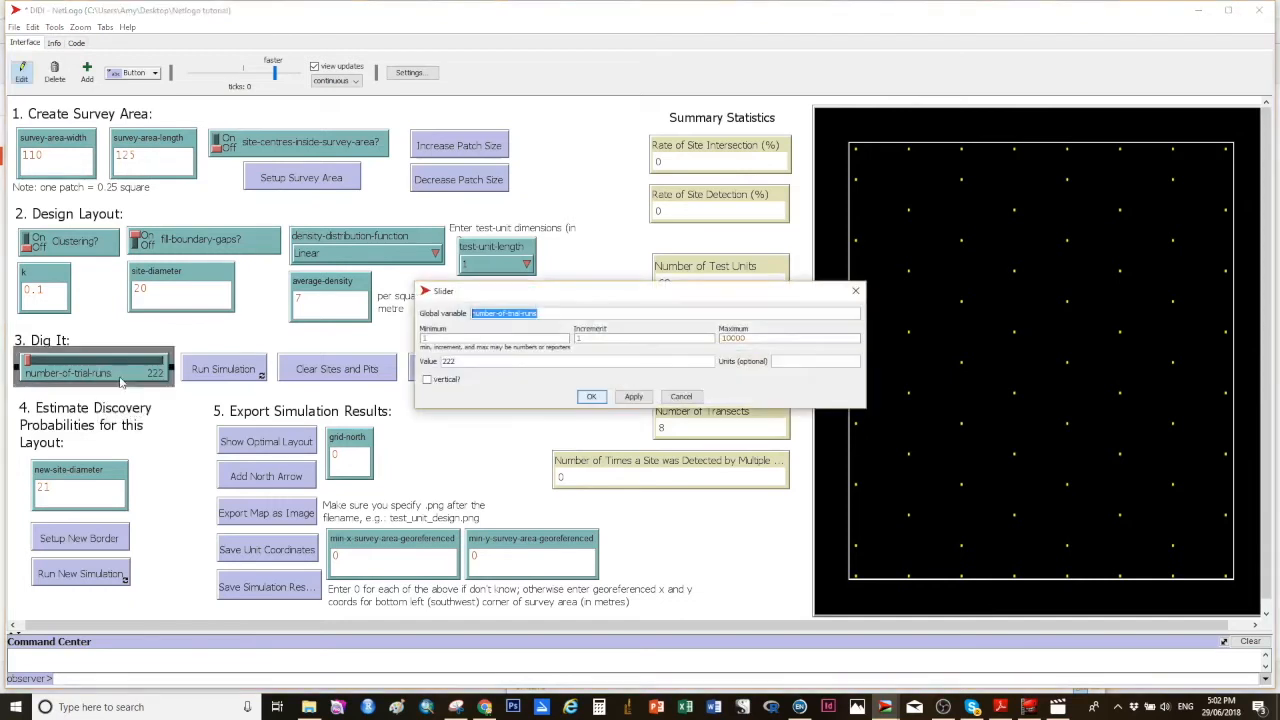
double_click(447, 361)
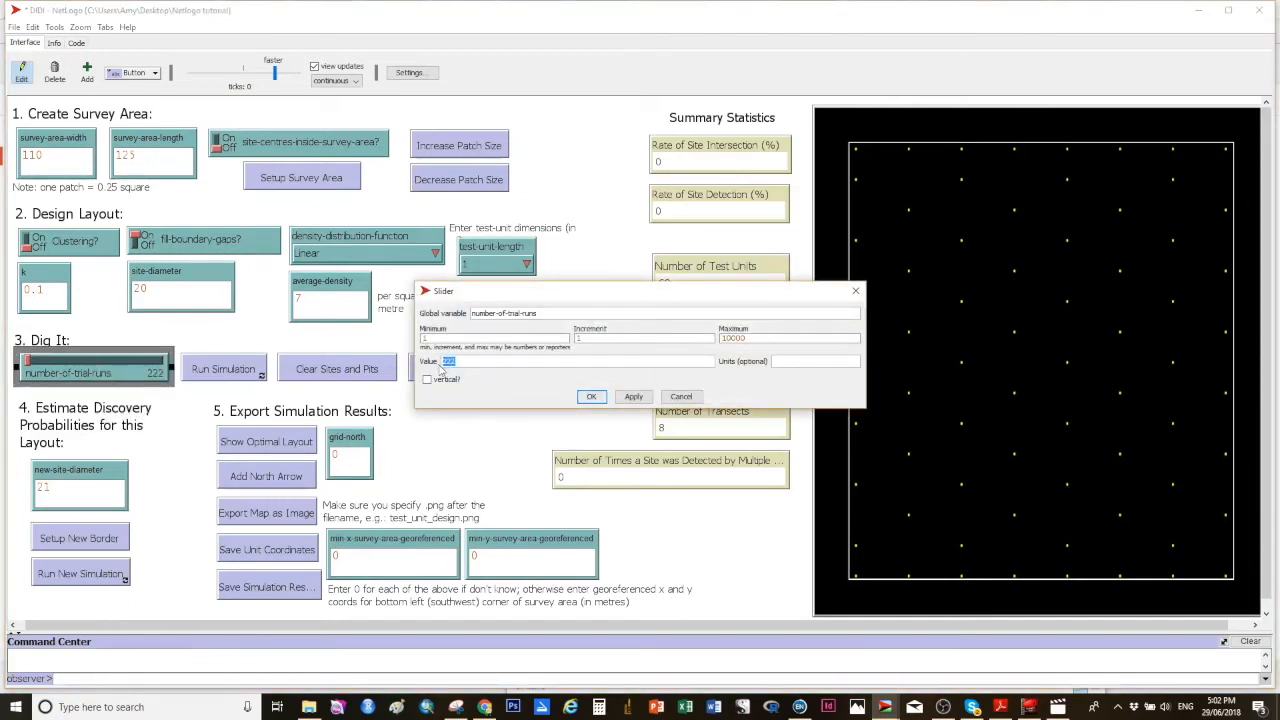
type("100")
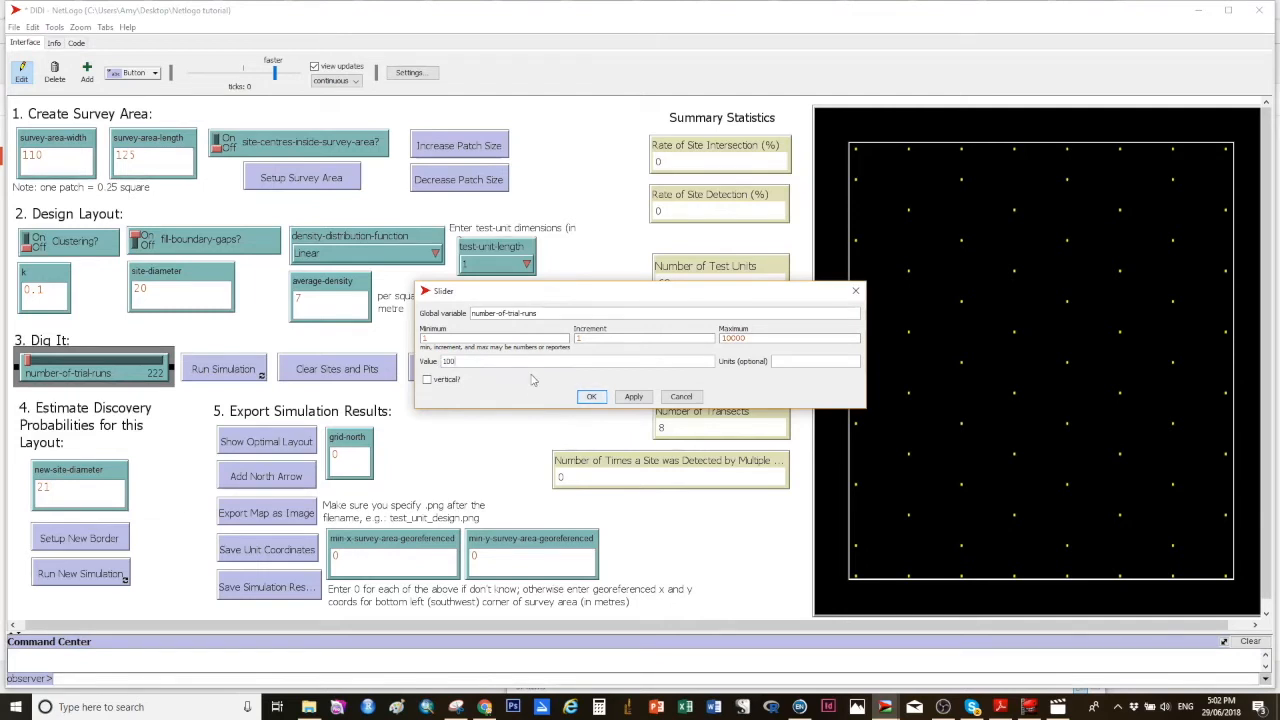
left_click(630, 396)
left_click(592, 397)
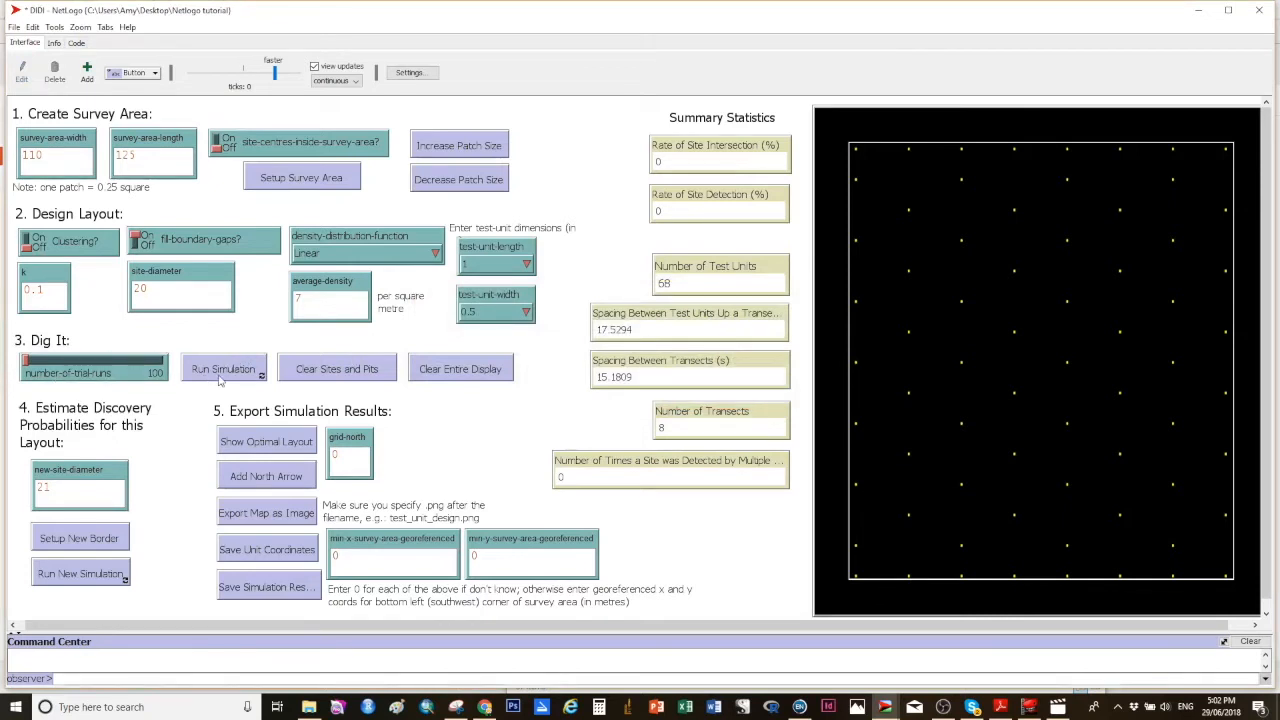
Step: Clear sites and pits, then run the simulation
left_click(348, 372)
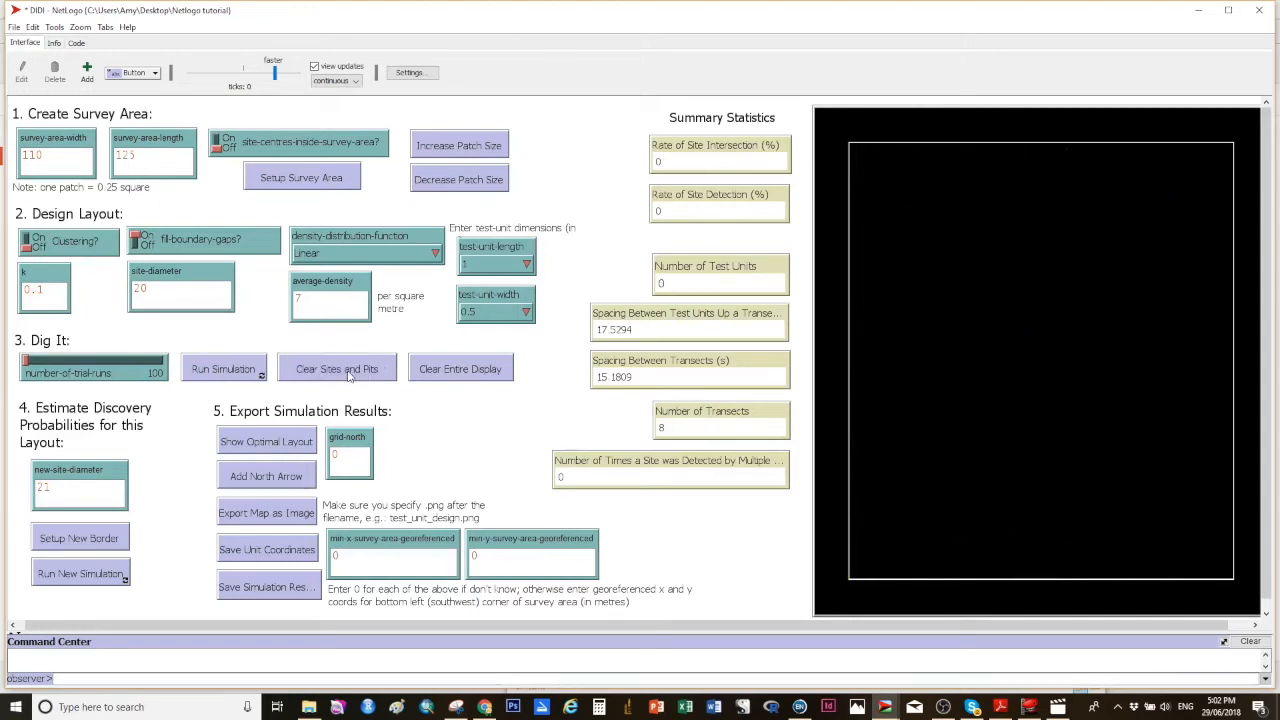
left_click(209, 370)
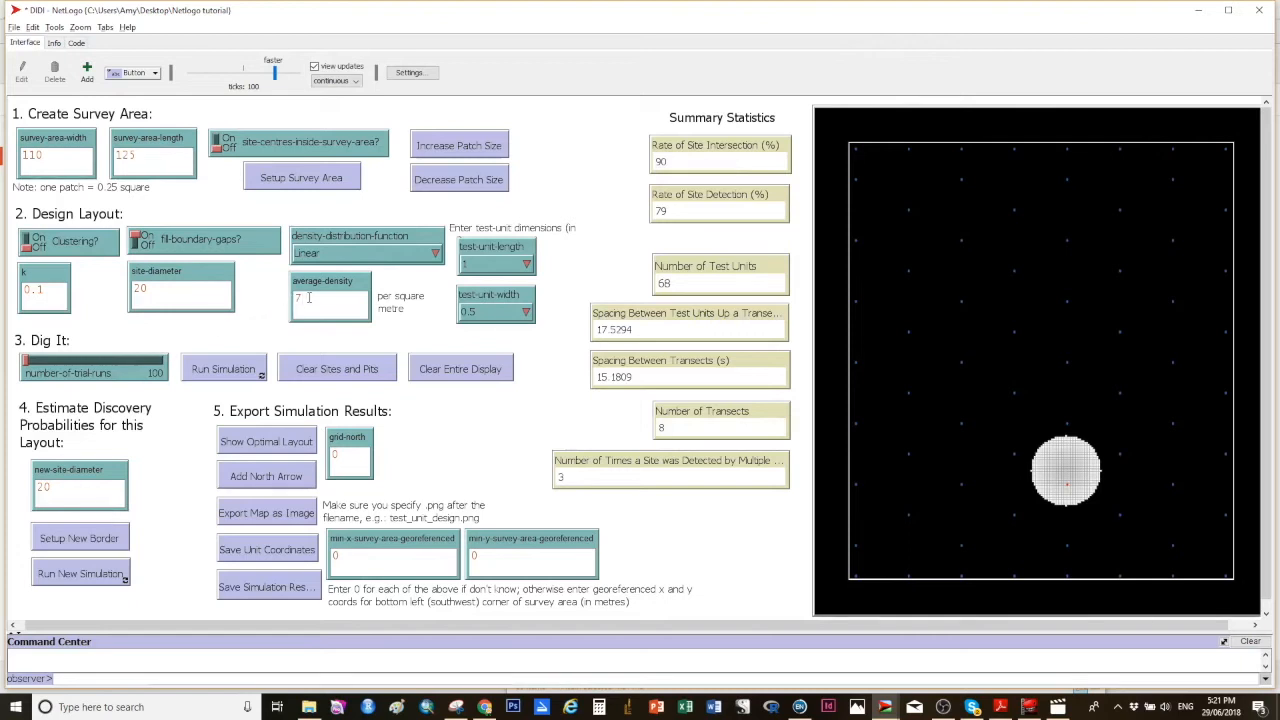
Step: Change the average density to 10, set up a new border and run a new simulation
key("BackSpace")
left_click(58, 540)
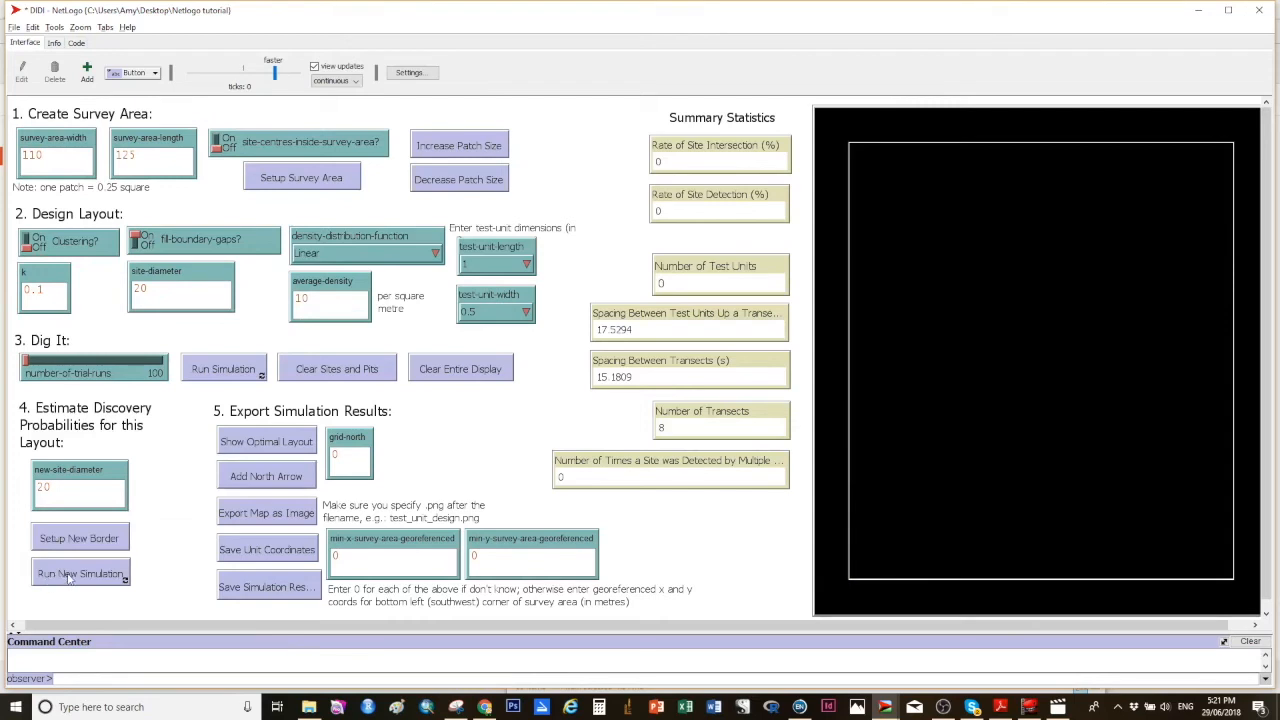
left_click(68, 574)
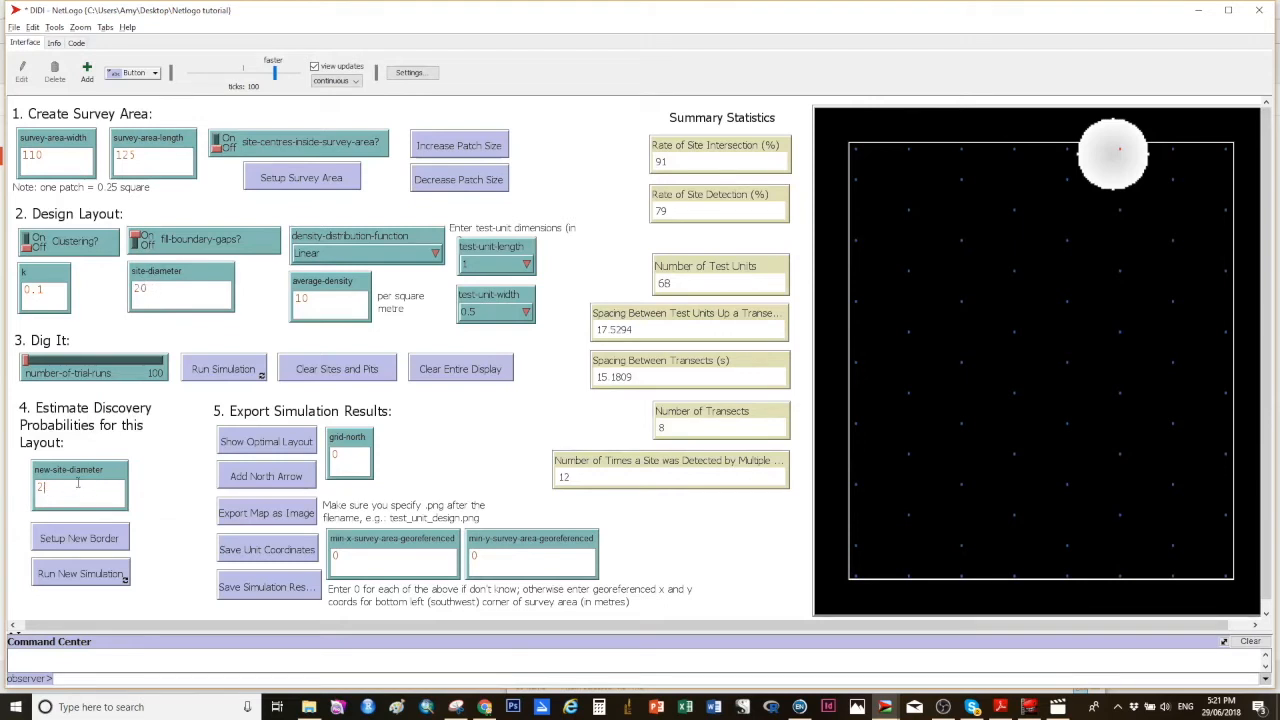
Step: Set the new site diameter to 15, set up a new border and run a new simulation
key("BackSpace")
type("15")
left_click(84, 543)
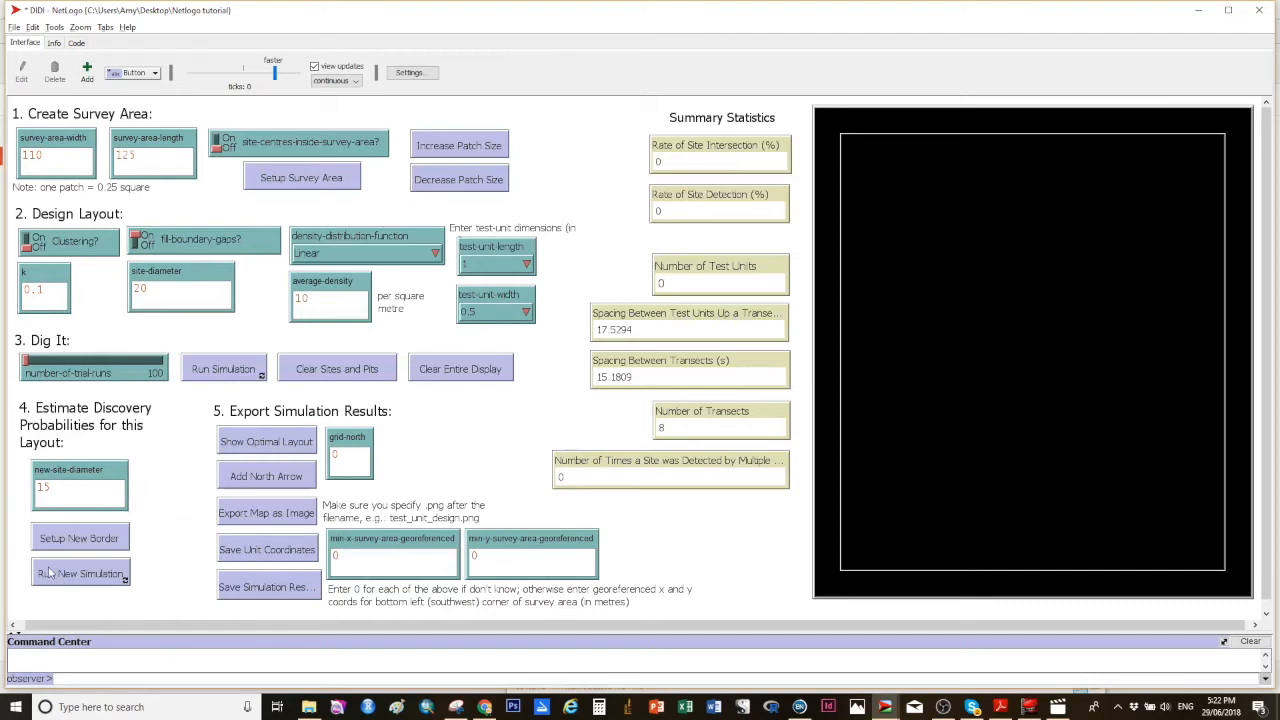
left_click(64, 574)
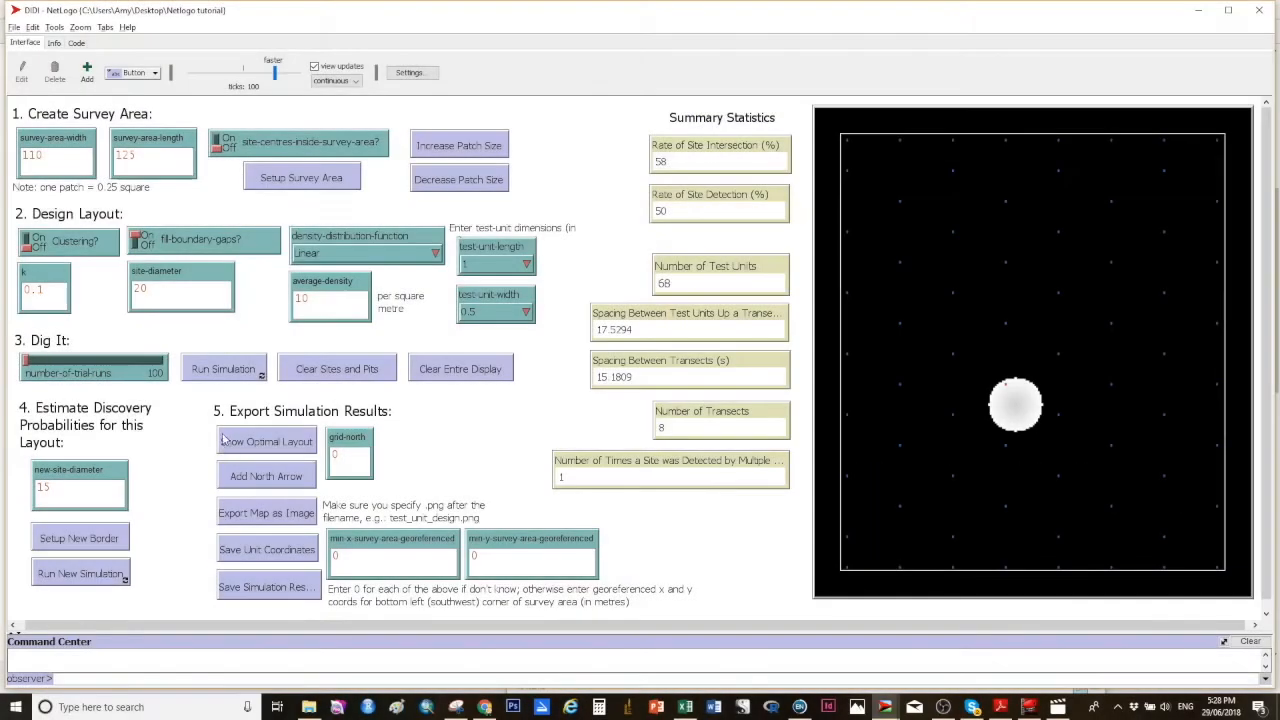
Step: Clear sites and pits and show the optimal layout again
left_click(321, 376)
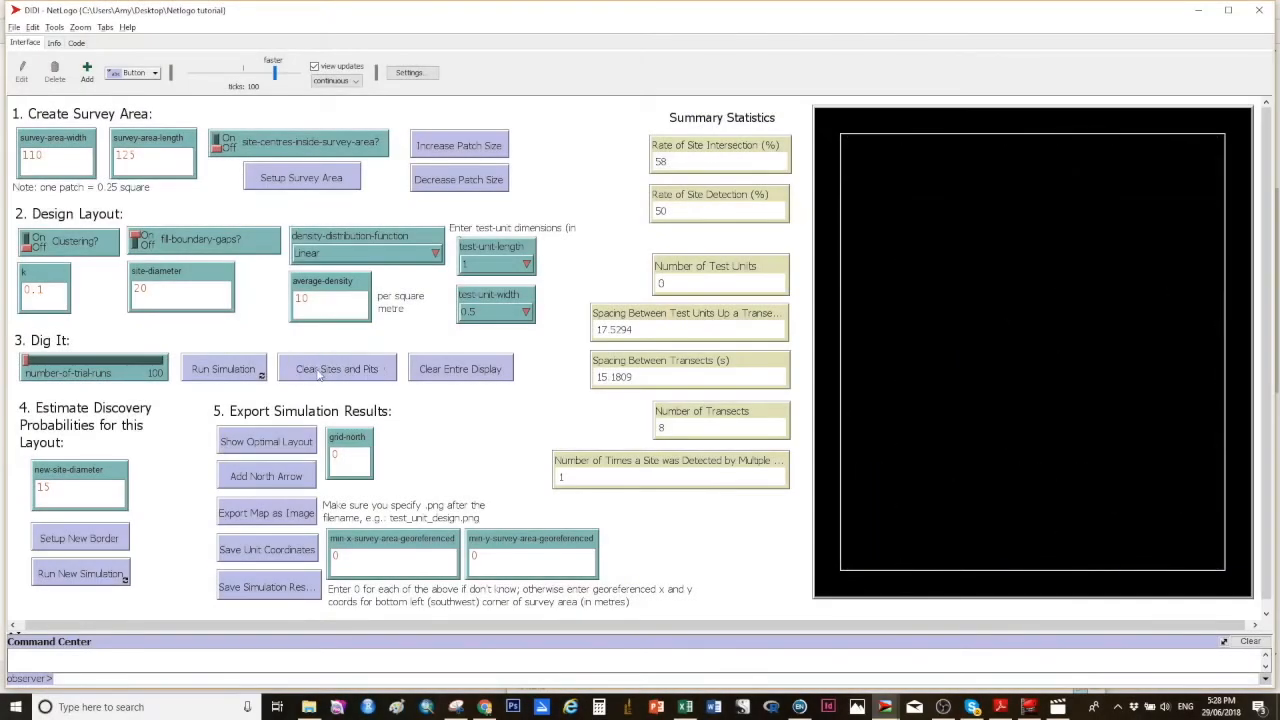
left_click(265, 446)
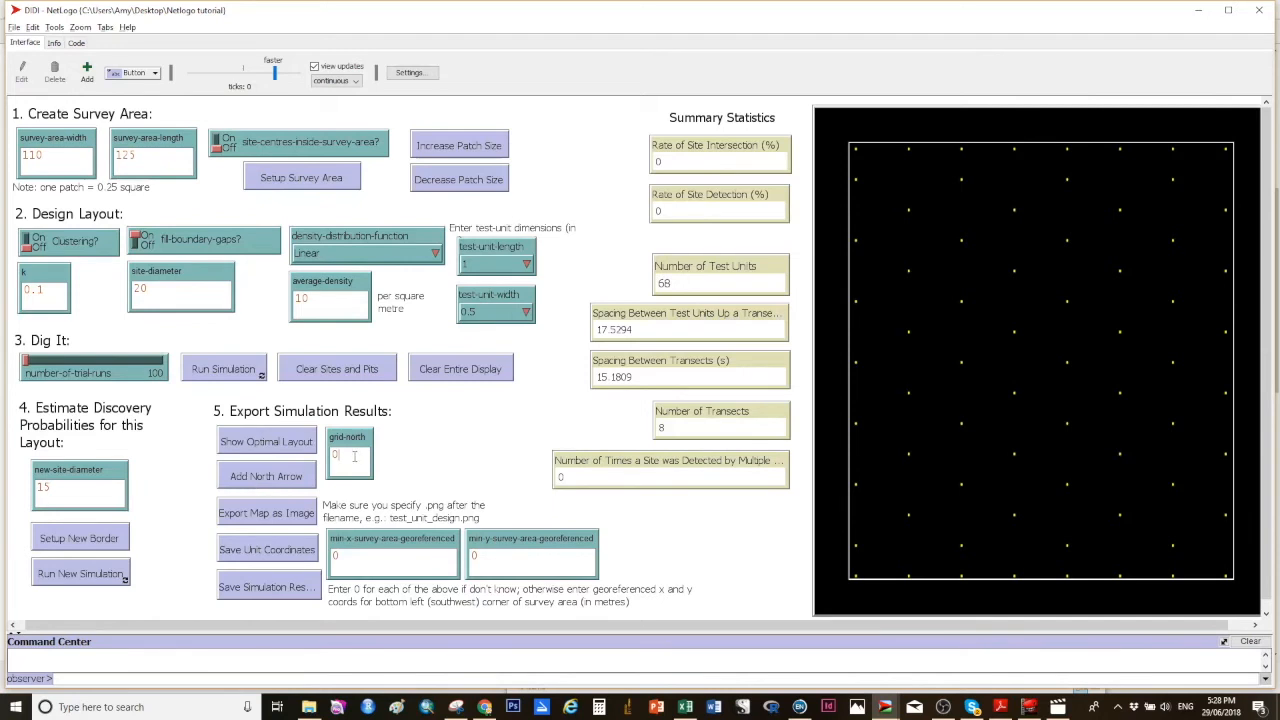
Step: Set grid north to 50 and add a north arrow to the map
key("BackSpace")
type("50")
left_click(268, 477)
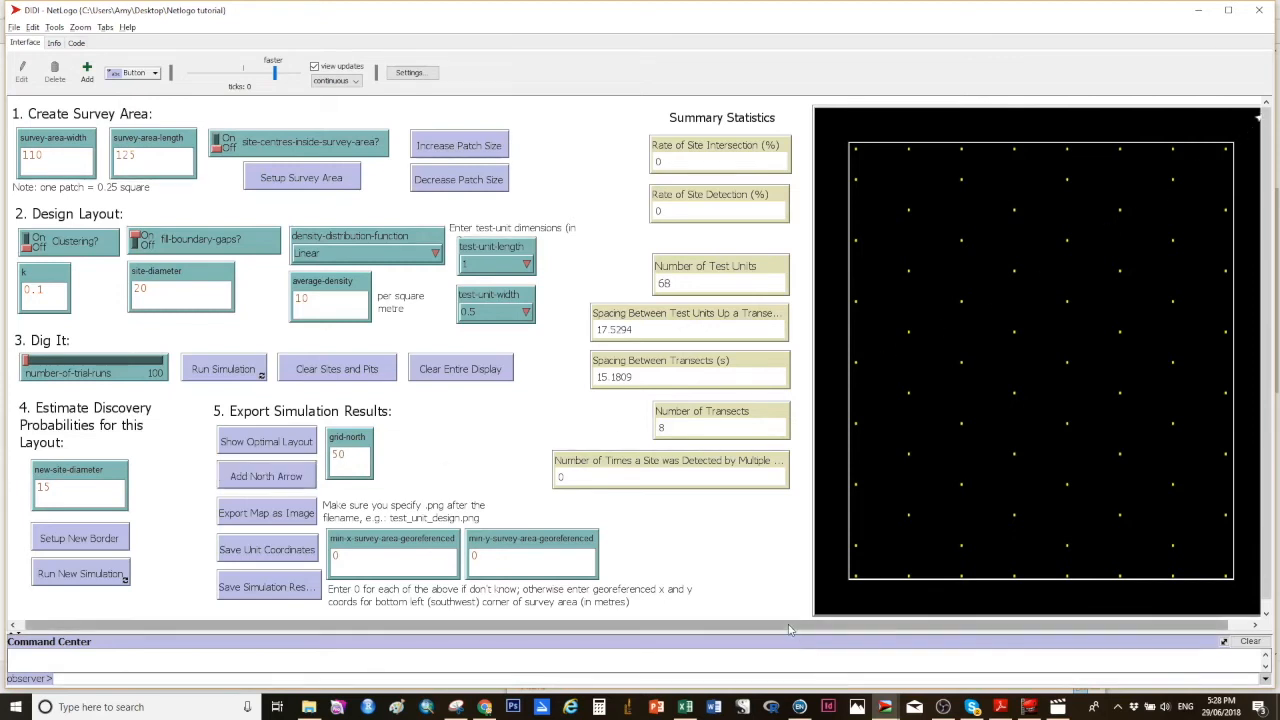
Step: Export the map as an image named video.png
left_click_drag(790, 627, 822, 627)
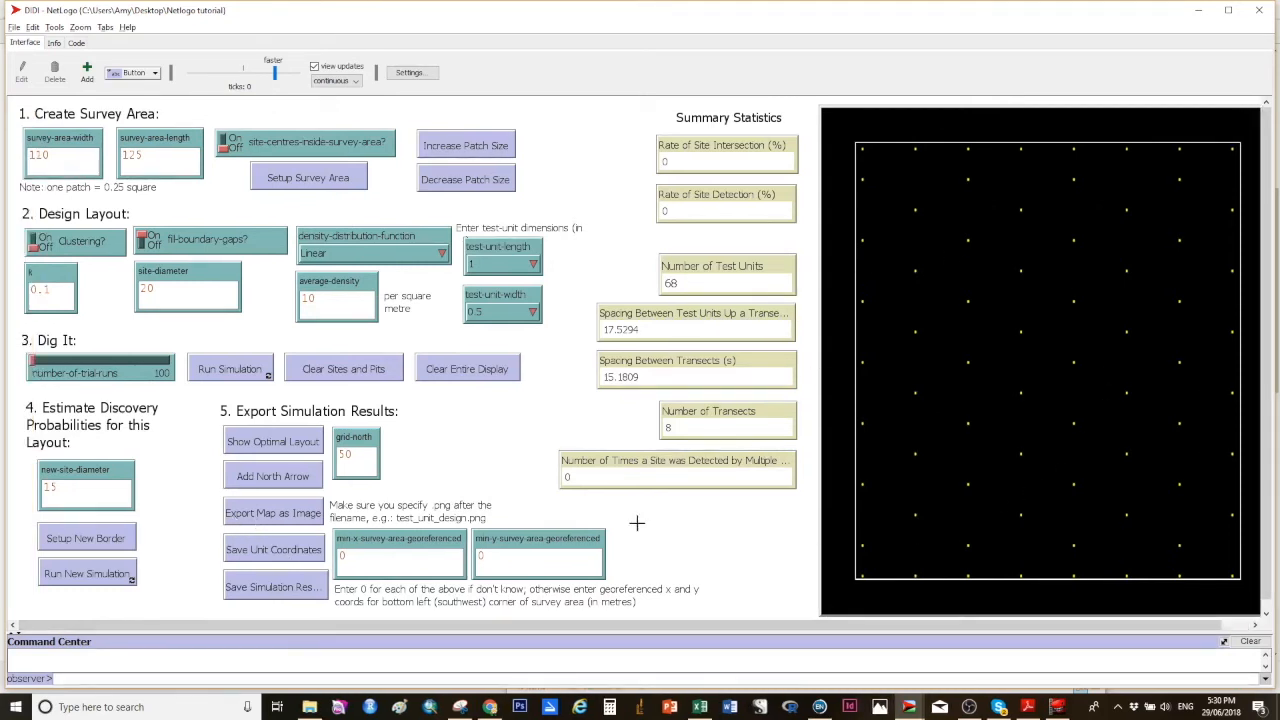
left_click(268, 516)
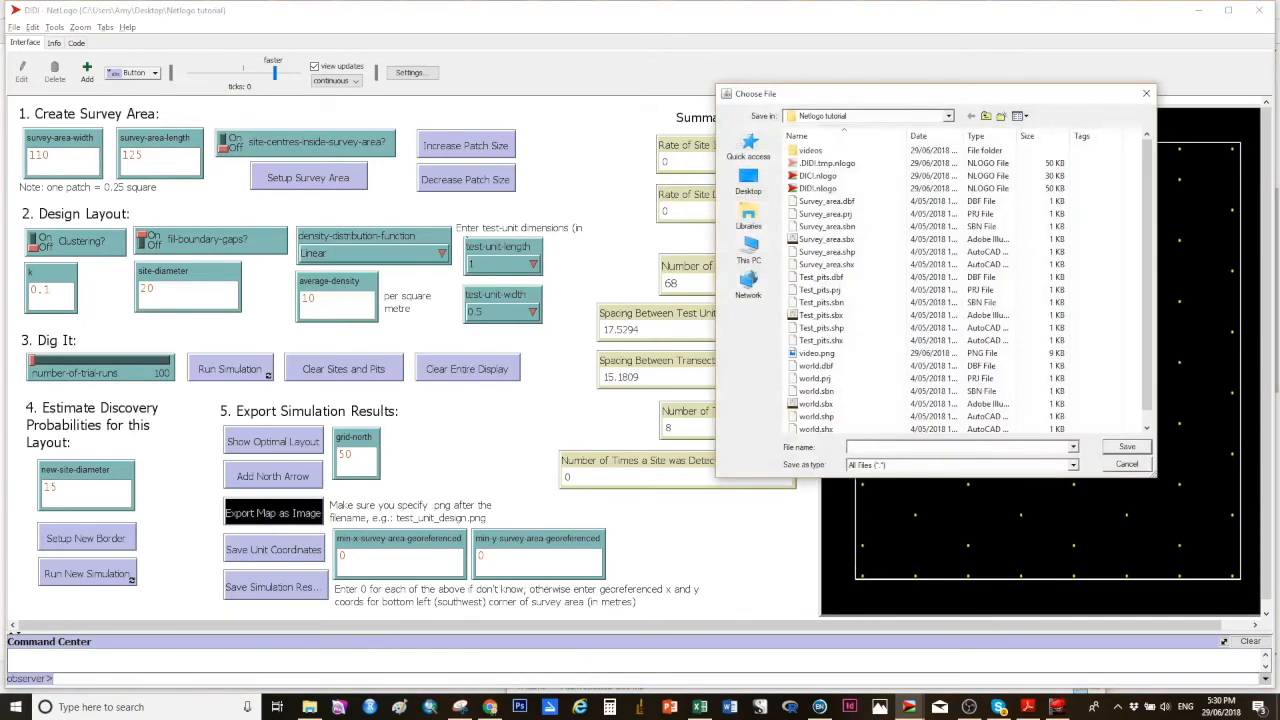
type("video.")
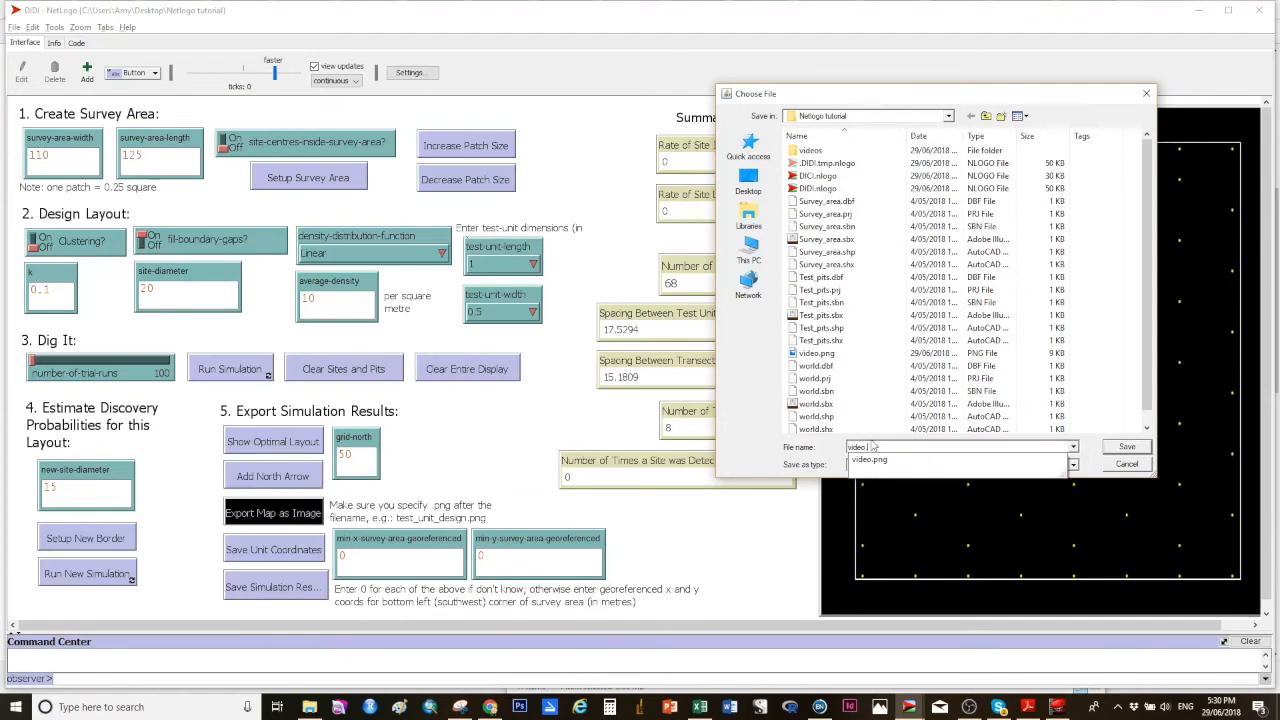
type("png")
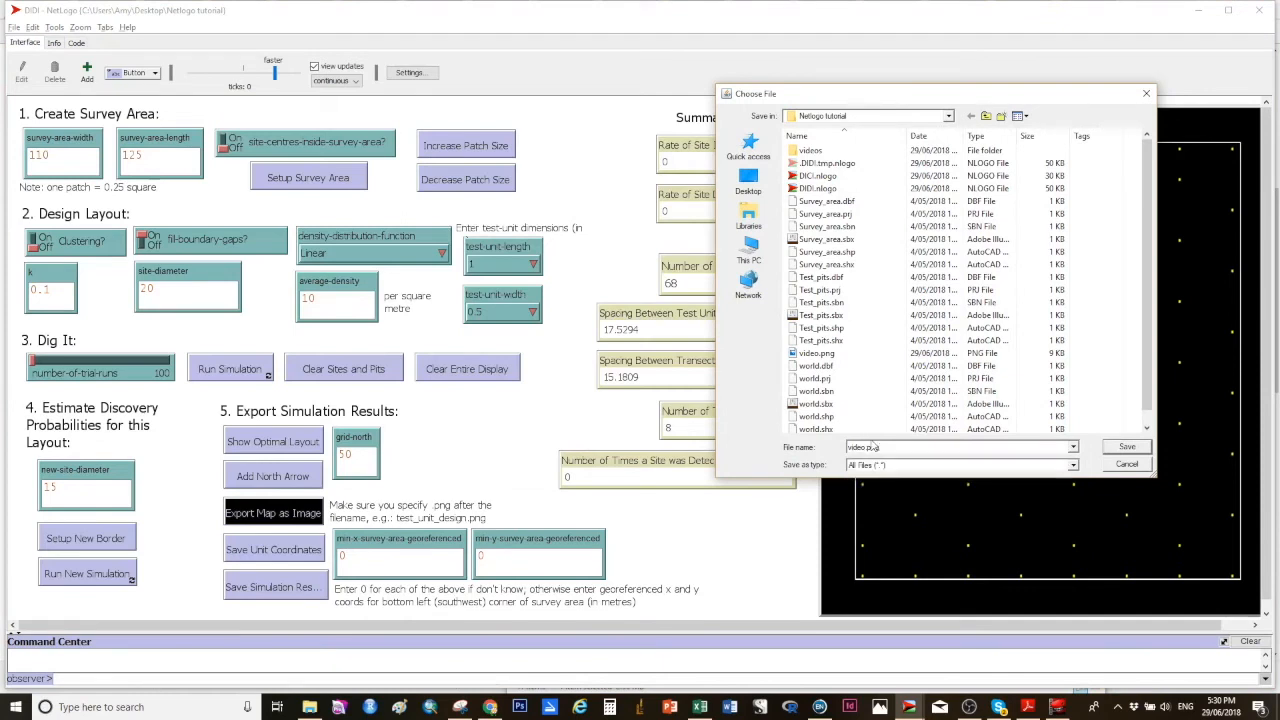
left_click(1122, 452)
left_click(671, 354)
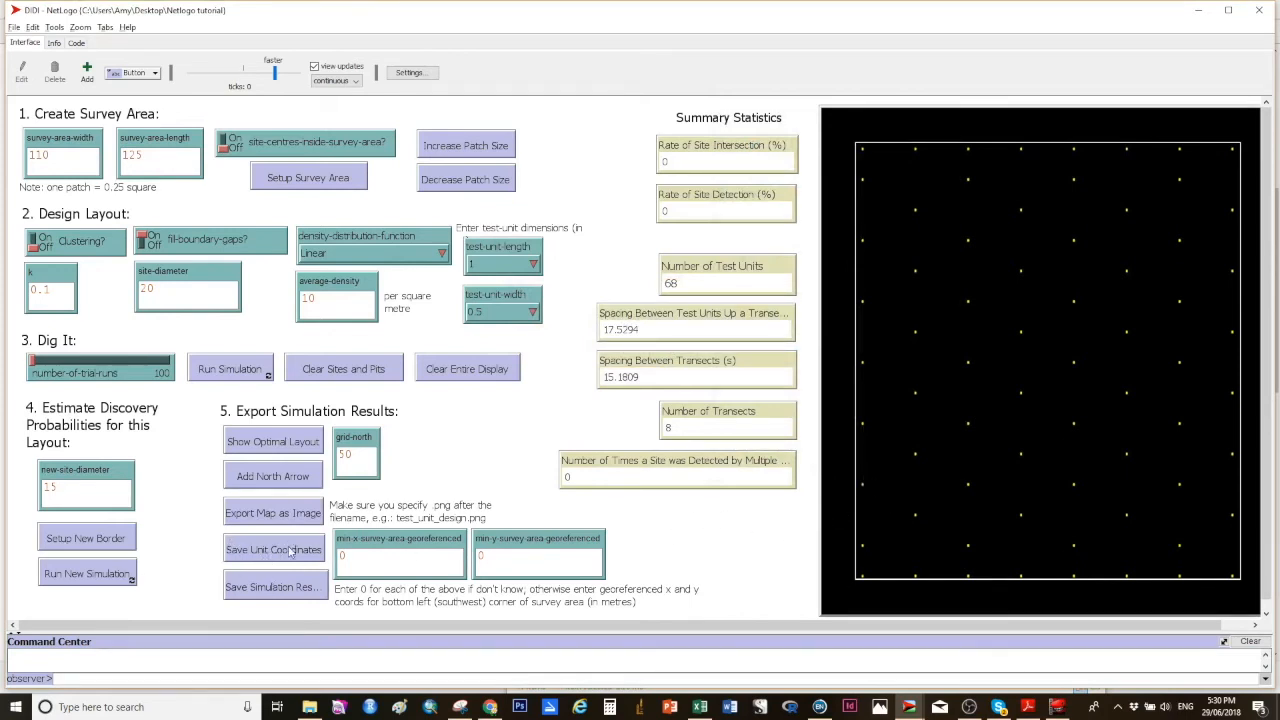
Step: Set the minimum x and y georeferenced survey-area coordinates to 700000 and 6000000
left_click(358, 556)
type("700000")
right_click(496, 557)
left_click(484, 557)
key("BackSpace")
type("6000000")
Step: Save the unit coordinates to a file named video
left_click(273, 550)
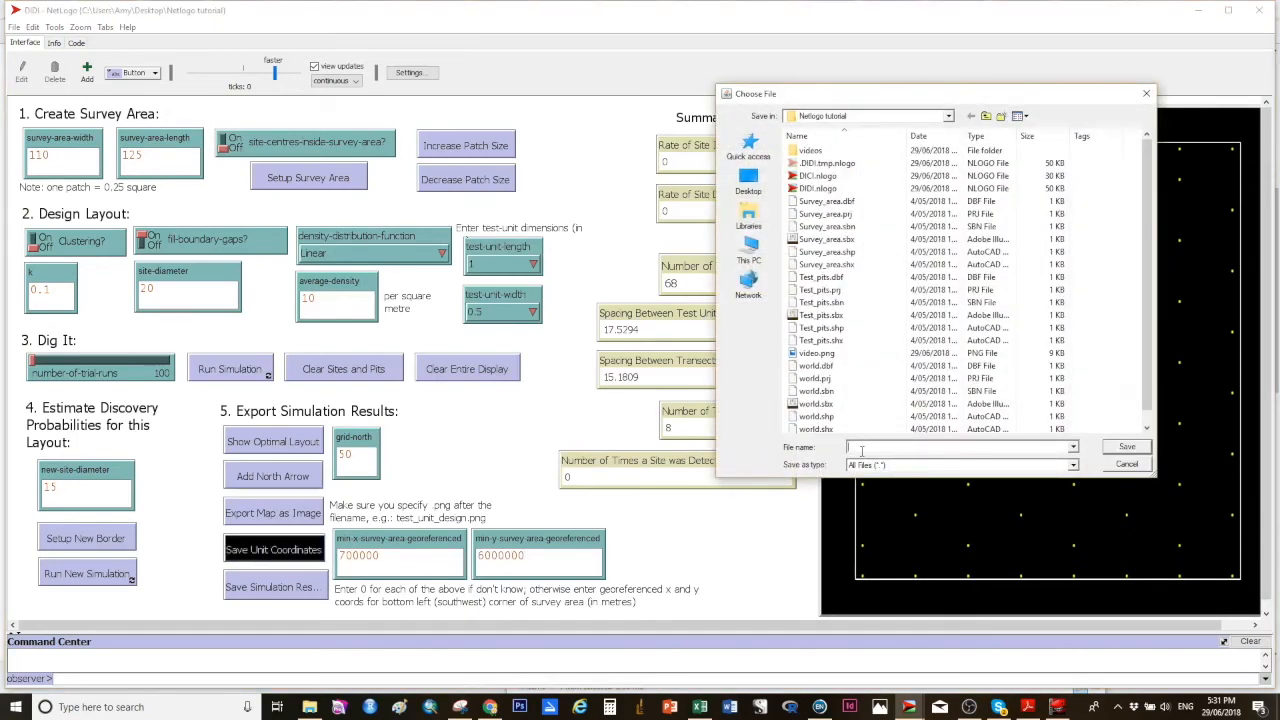
type("video")
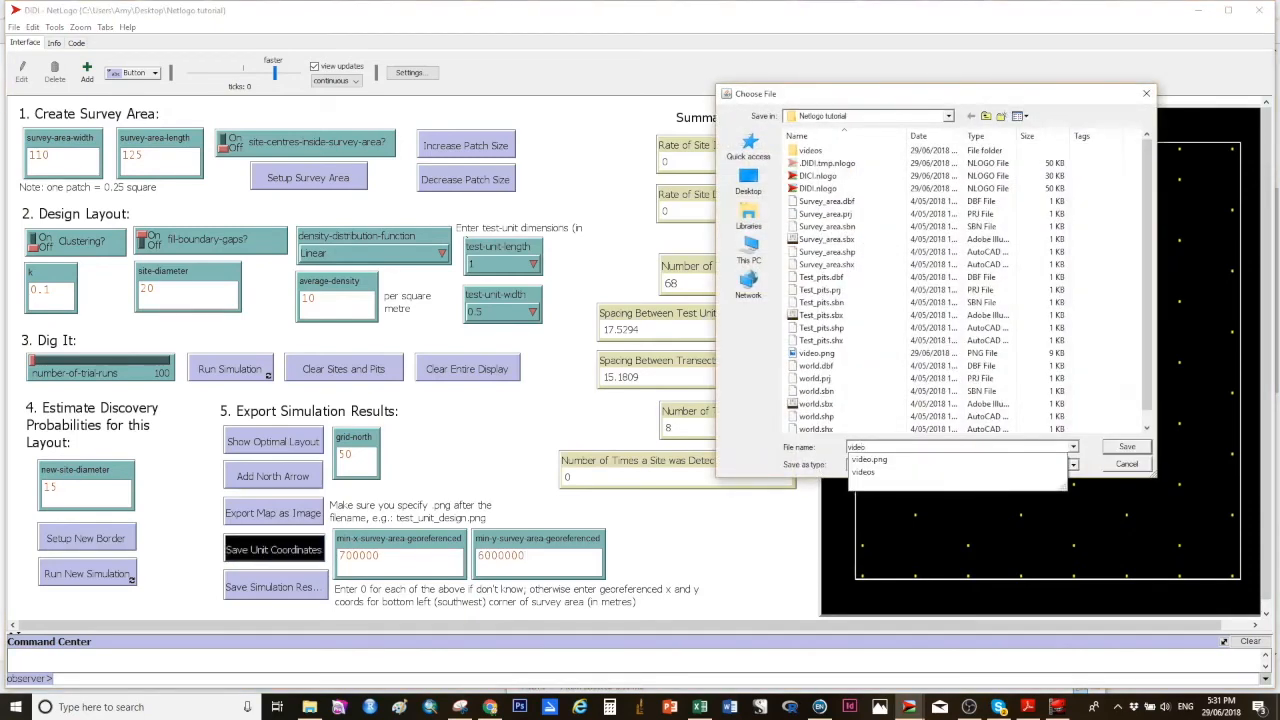
left_click(1121, 452)
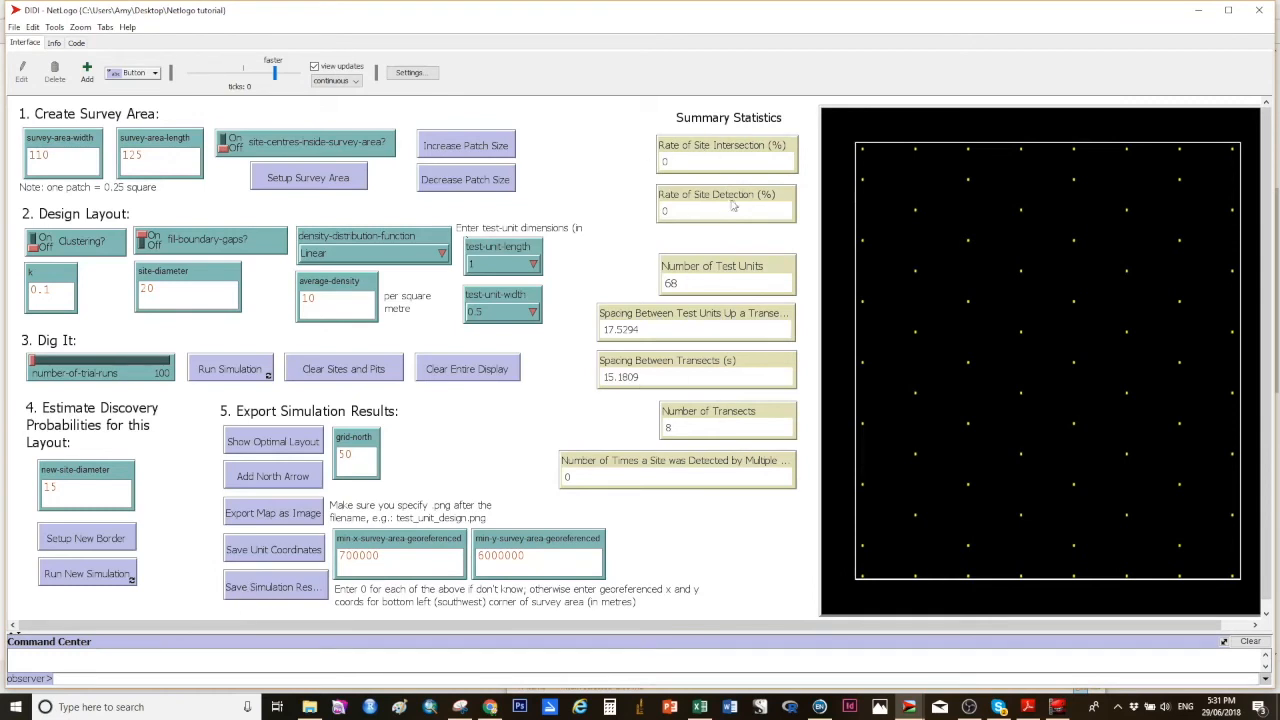
Step: Save the simulation results to a file named video1
left_click(281, 587)
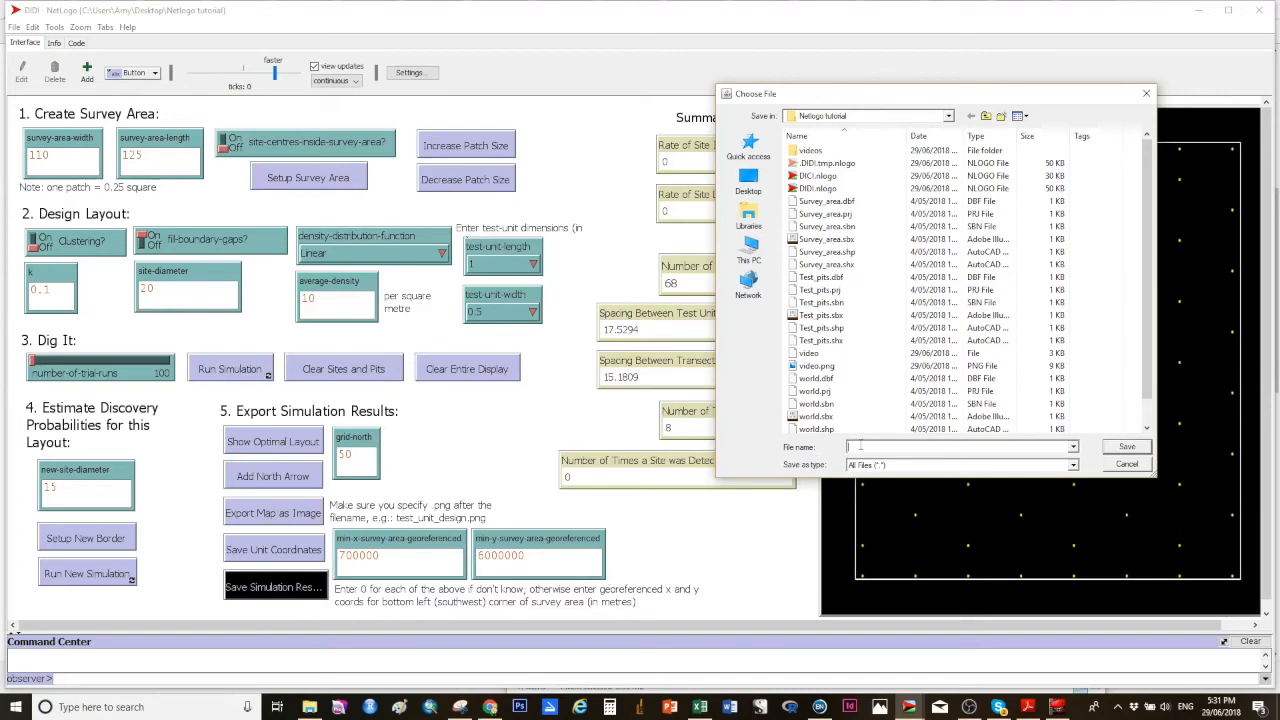
type("video")
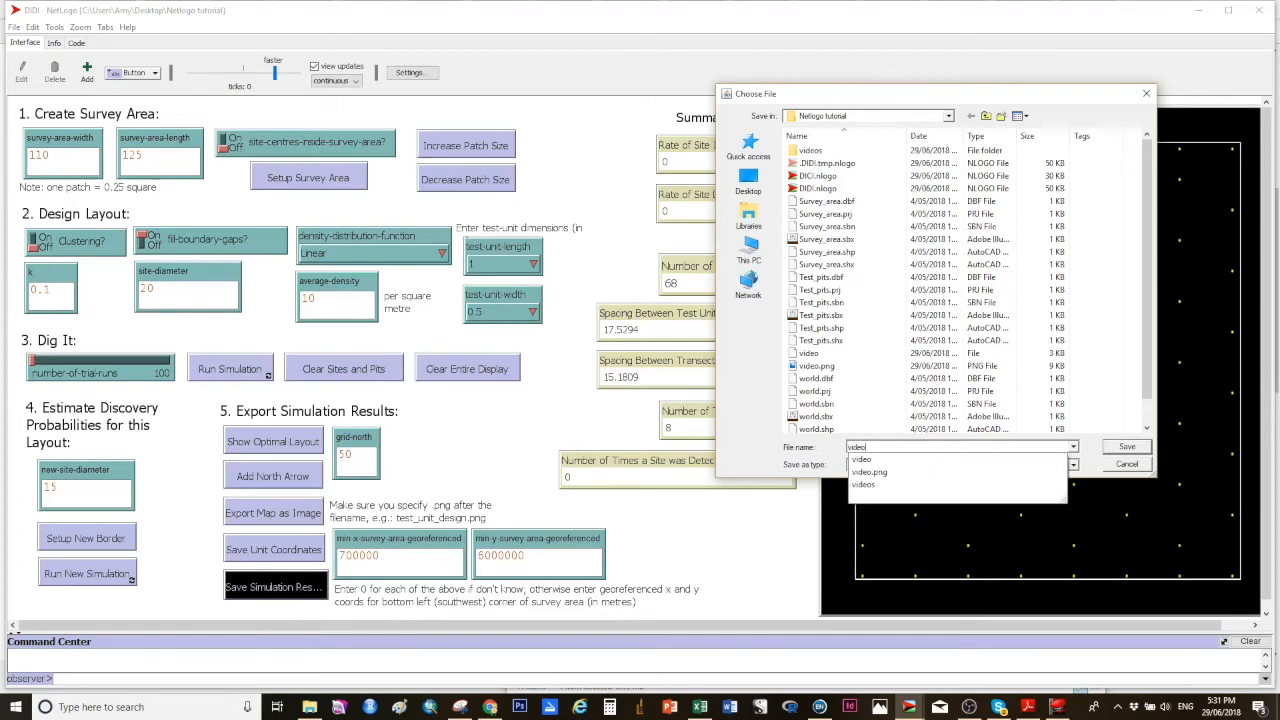
left_click(862, 446)
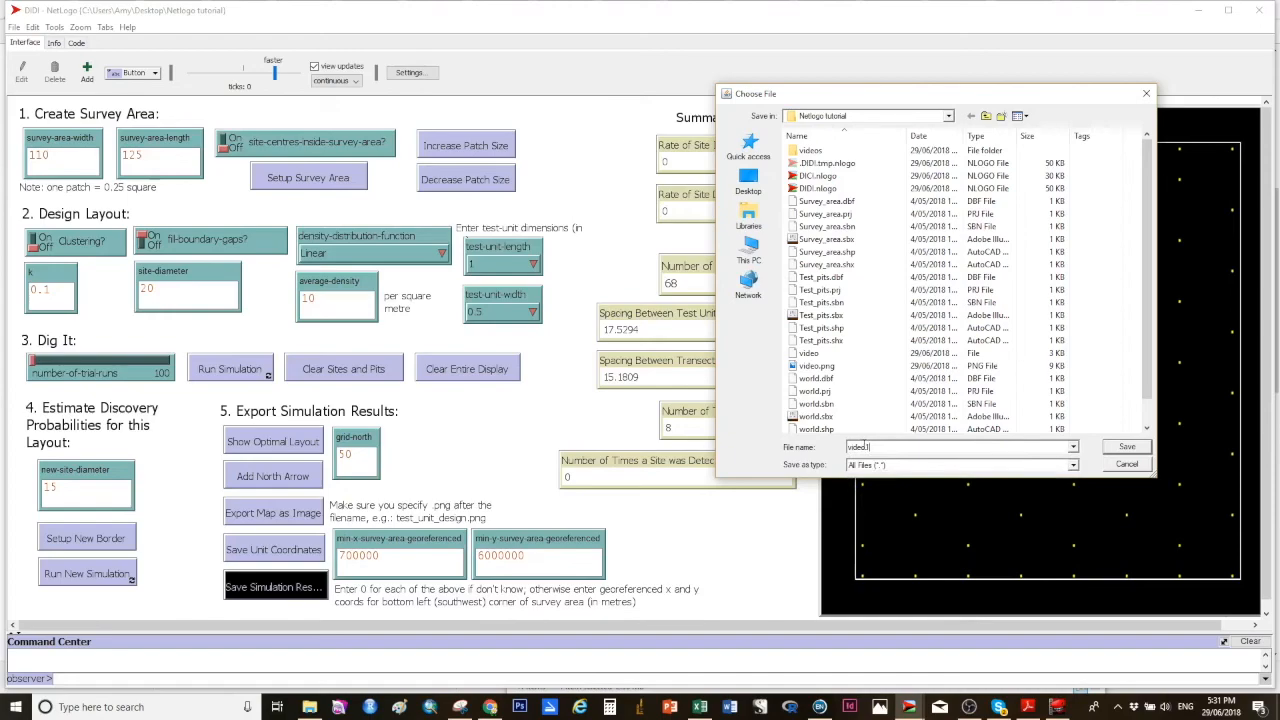
left_click(1123, 449)
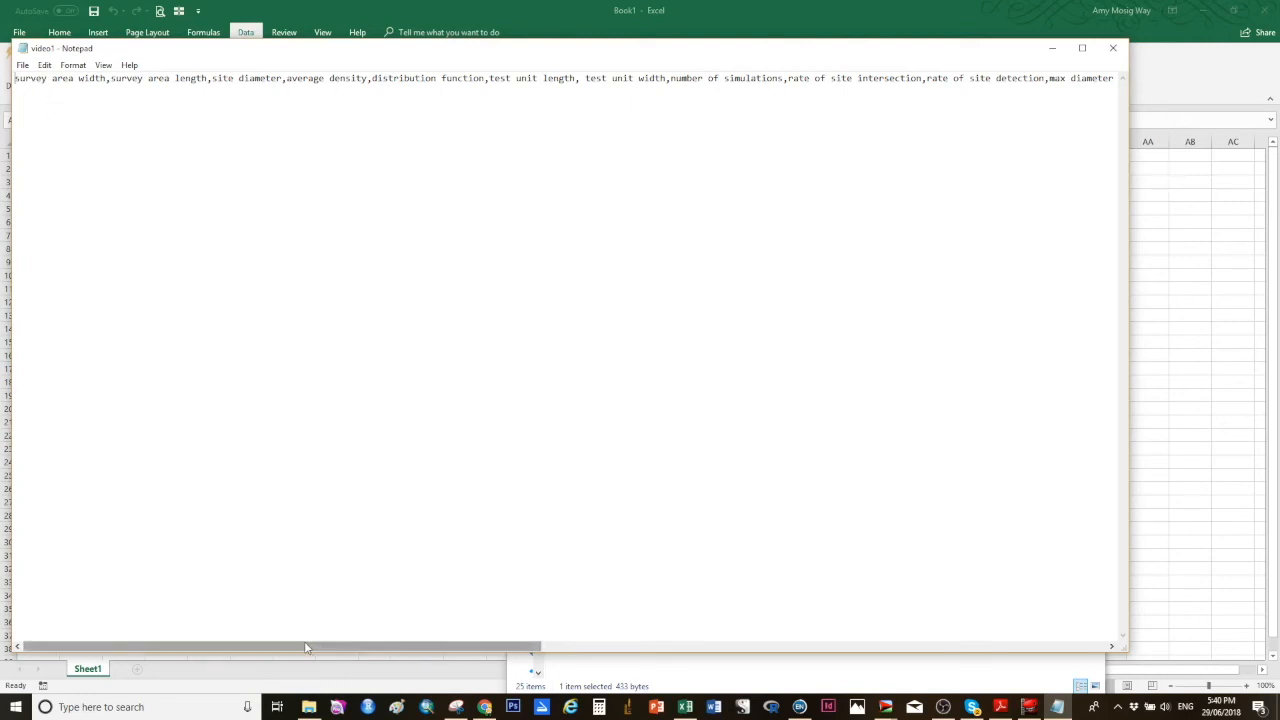
Step: Inspect the saved results file's contents, then rename the file to video1.txt
left_click_drag(306, 648, 830, 622)
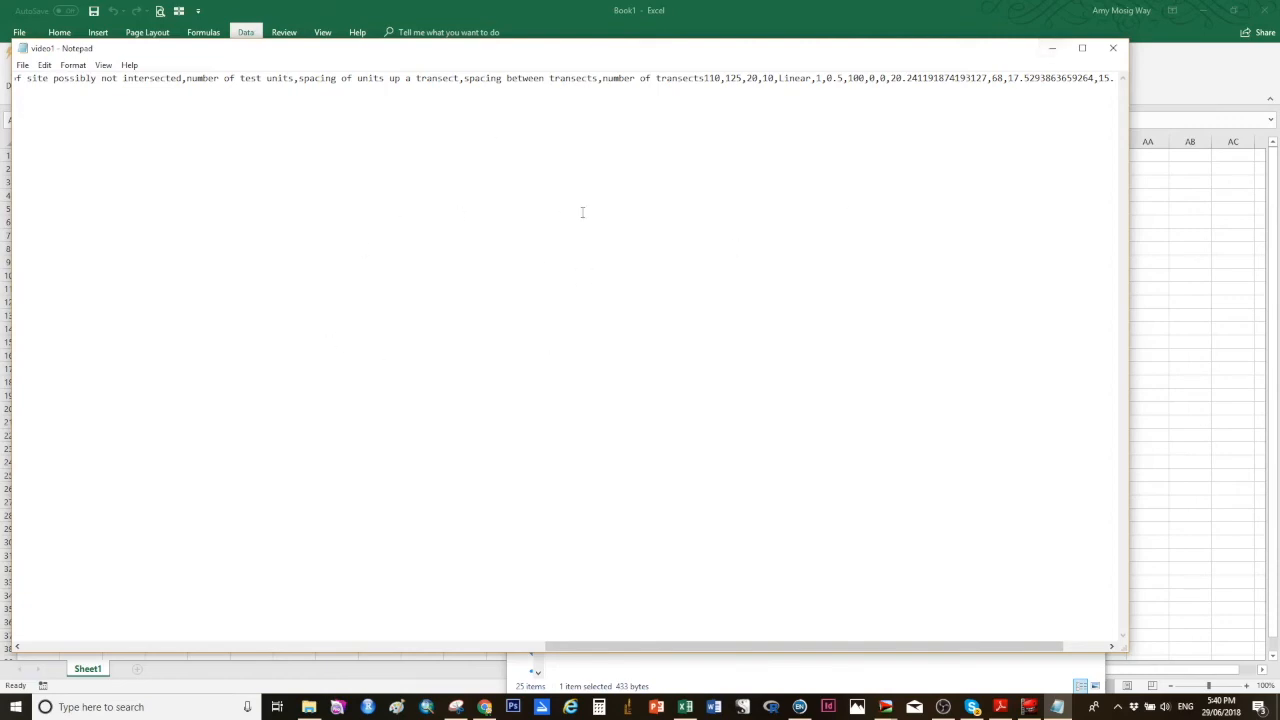
left_click(1110, 51)
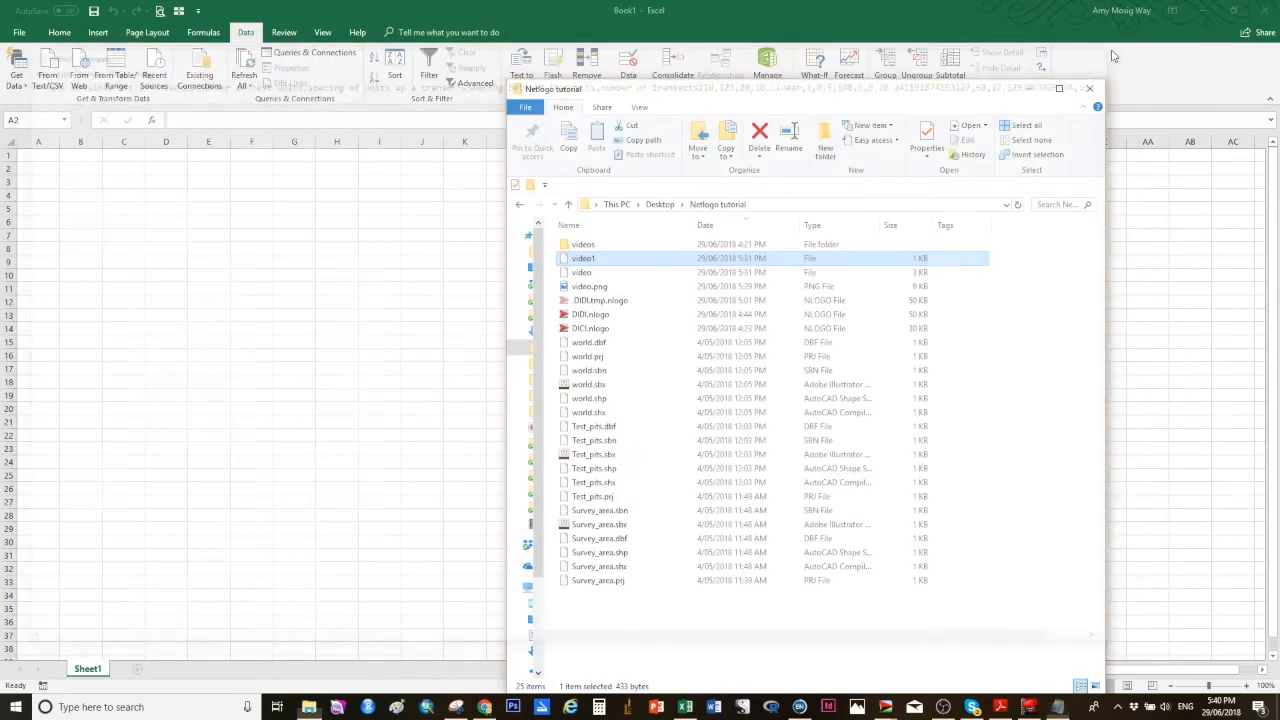
left_click(605, 260)
left_click(605, 258)
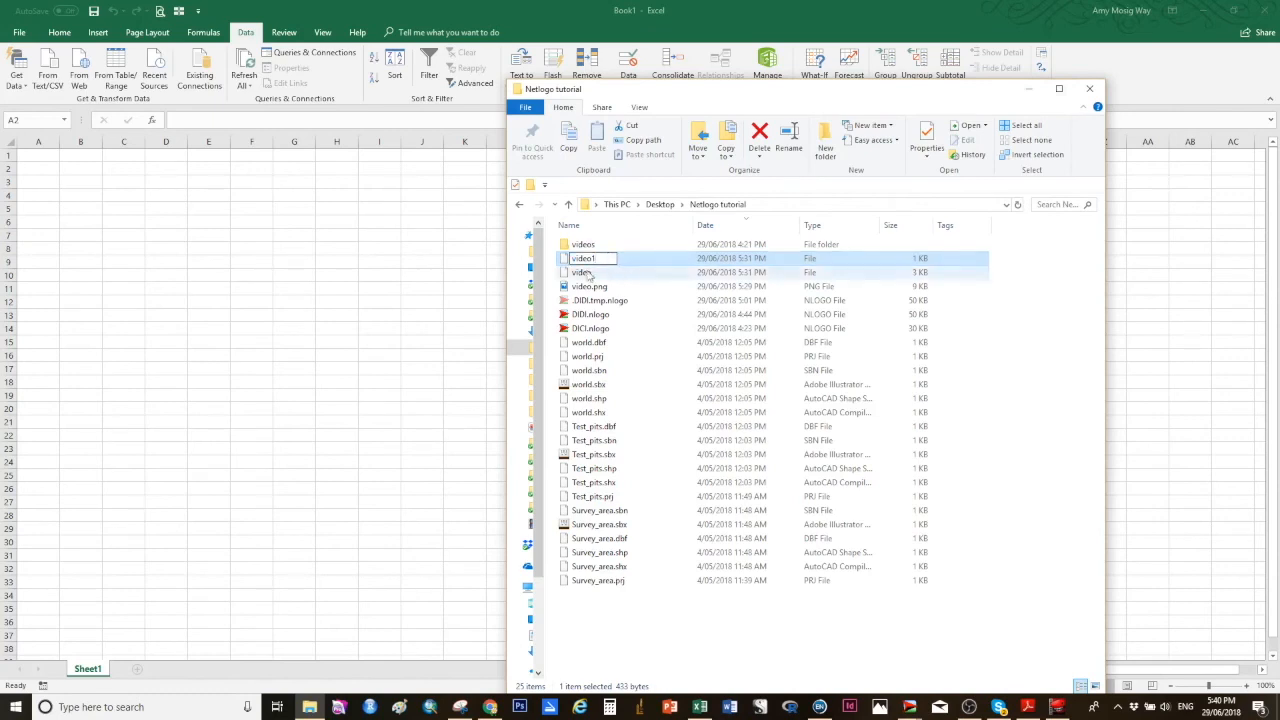
type(".")
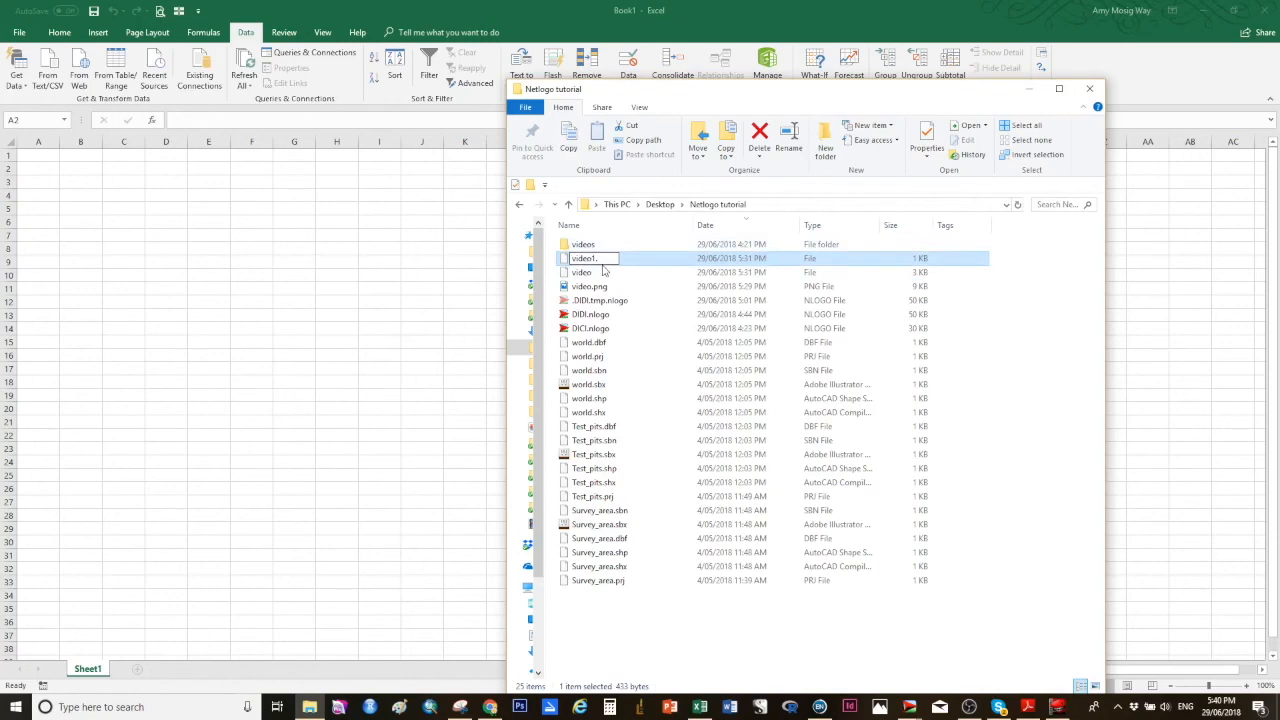
type("txt")
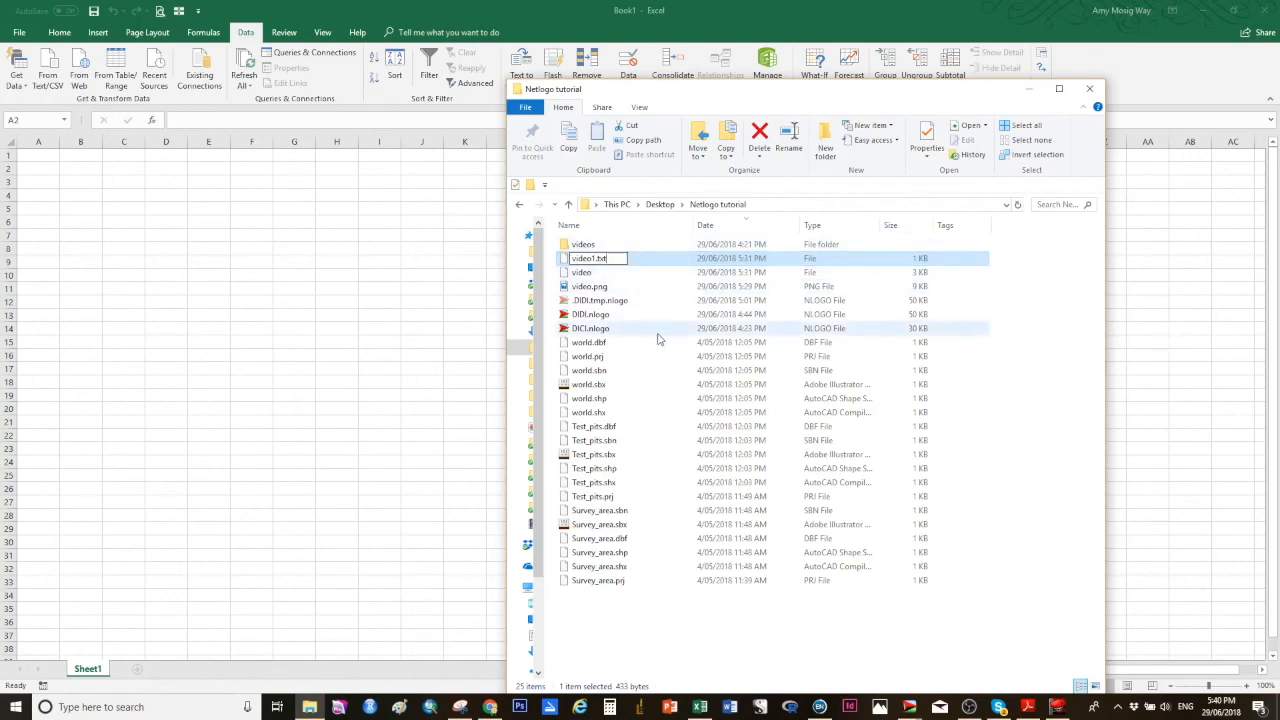
key("Return")
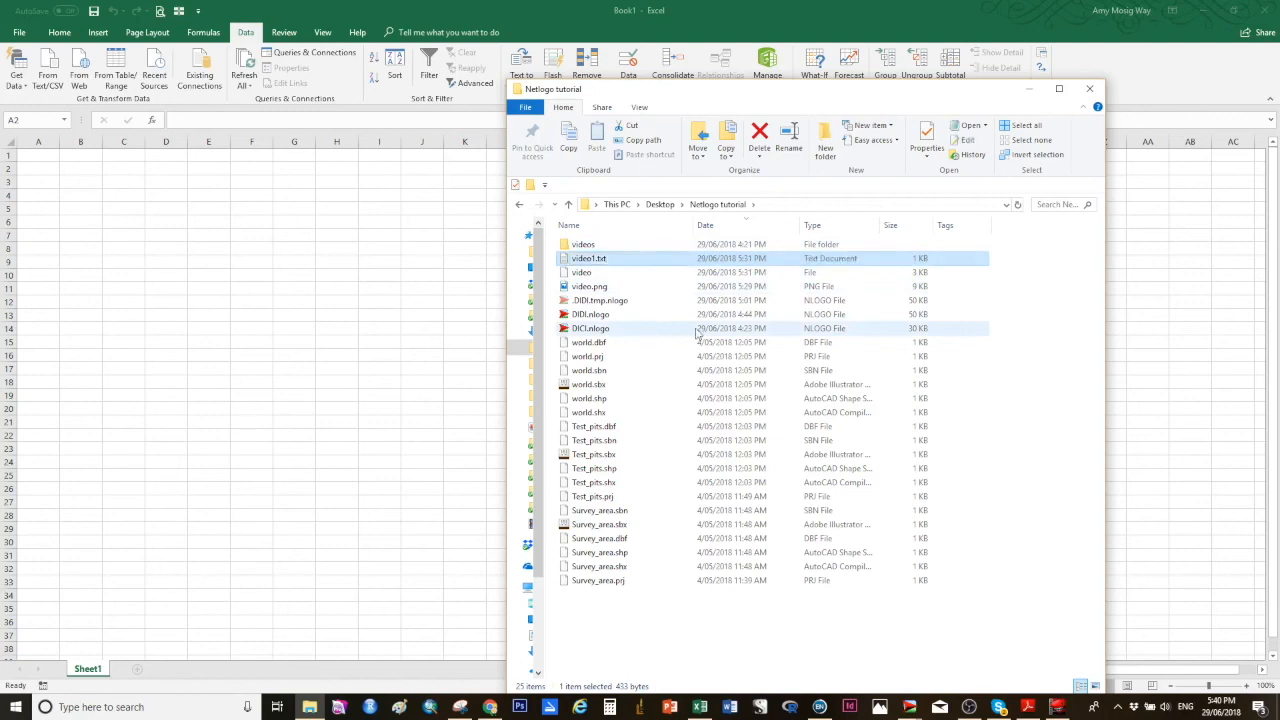
Step: In Excel, import video1.txt as comma-delimited text and load it into the worksheet
left_click(311, 11)
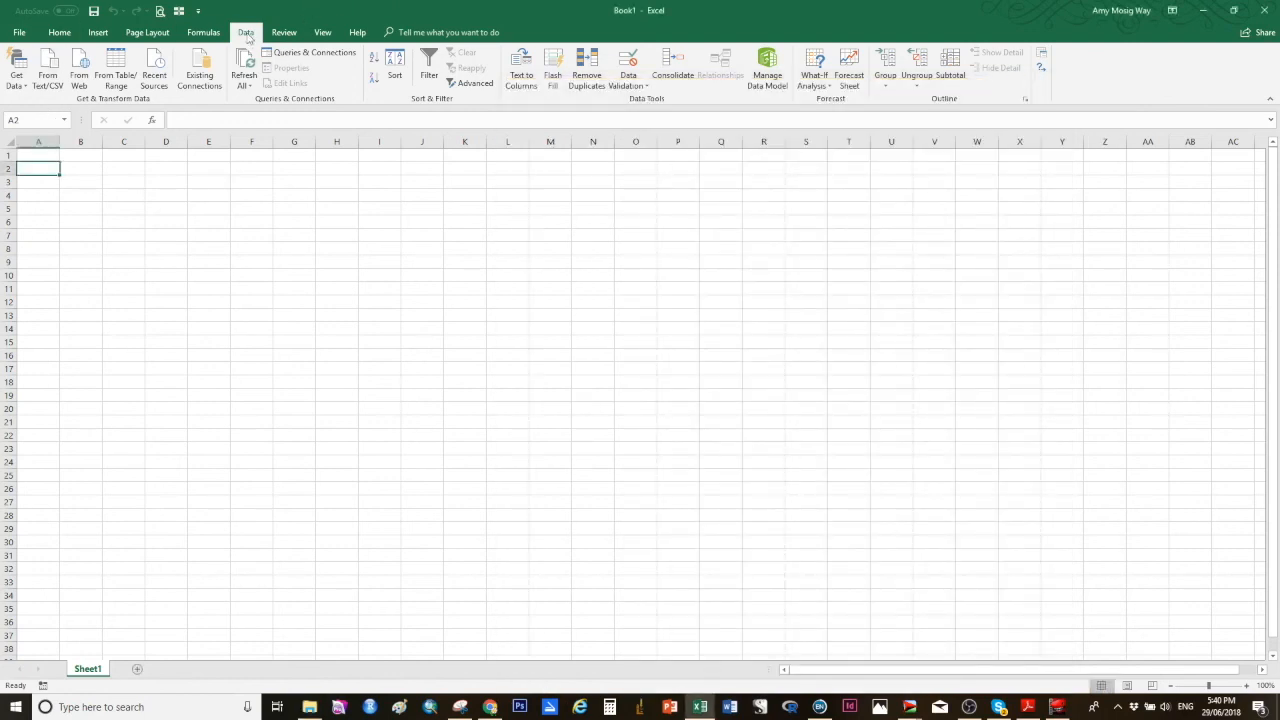
left_click(55, 80)
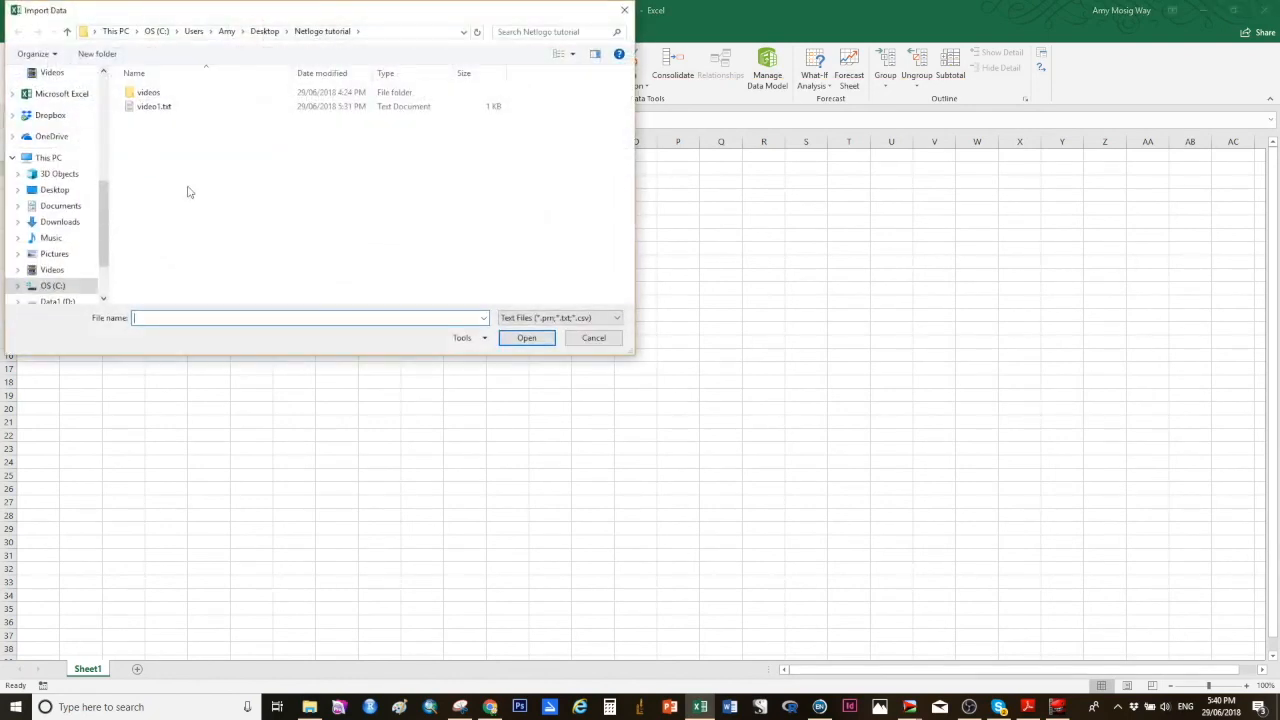
left_click(145, 106)
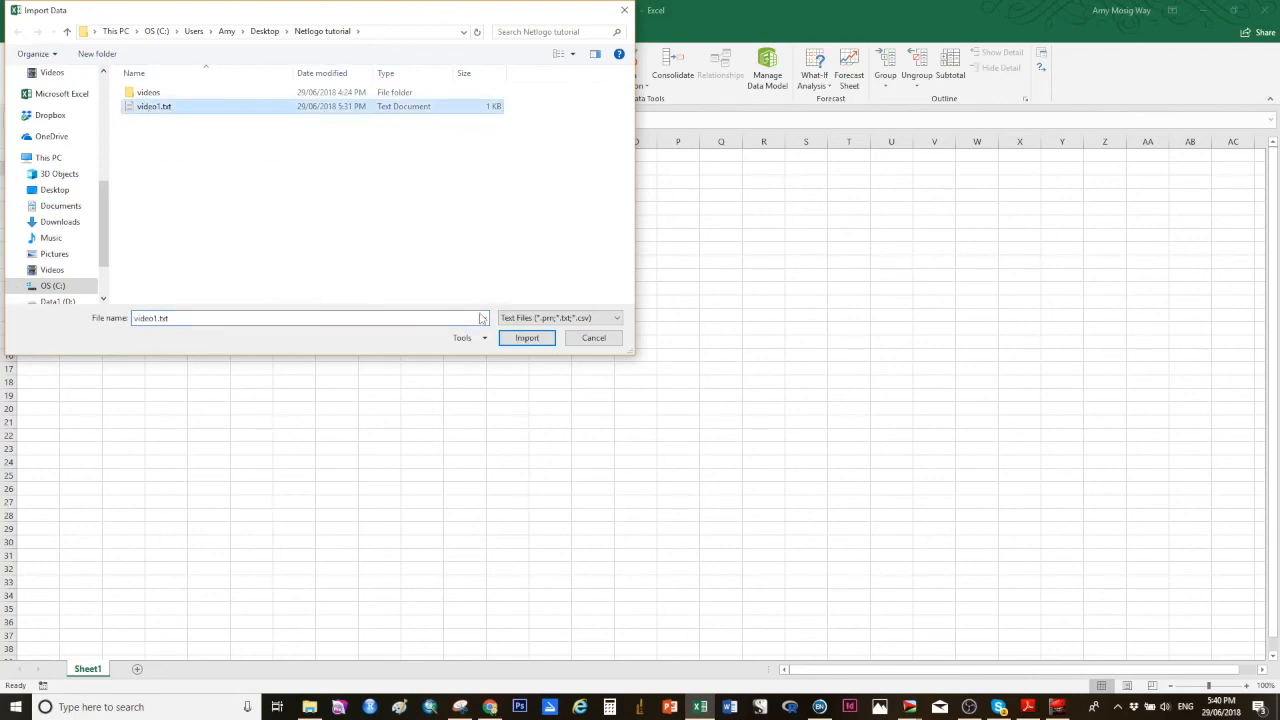
left_click(522, 340)
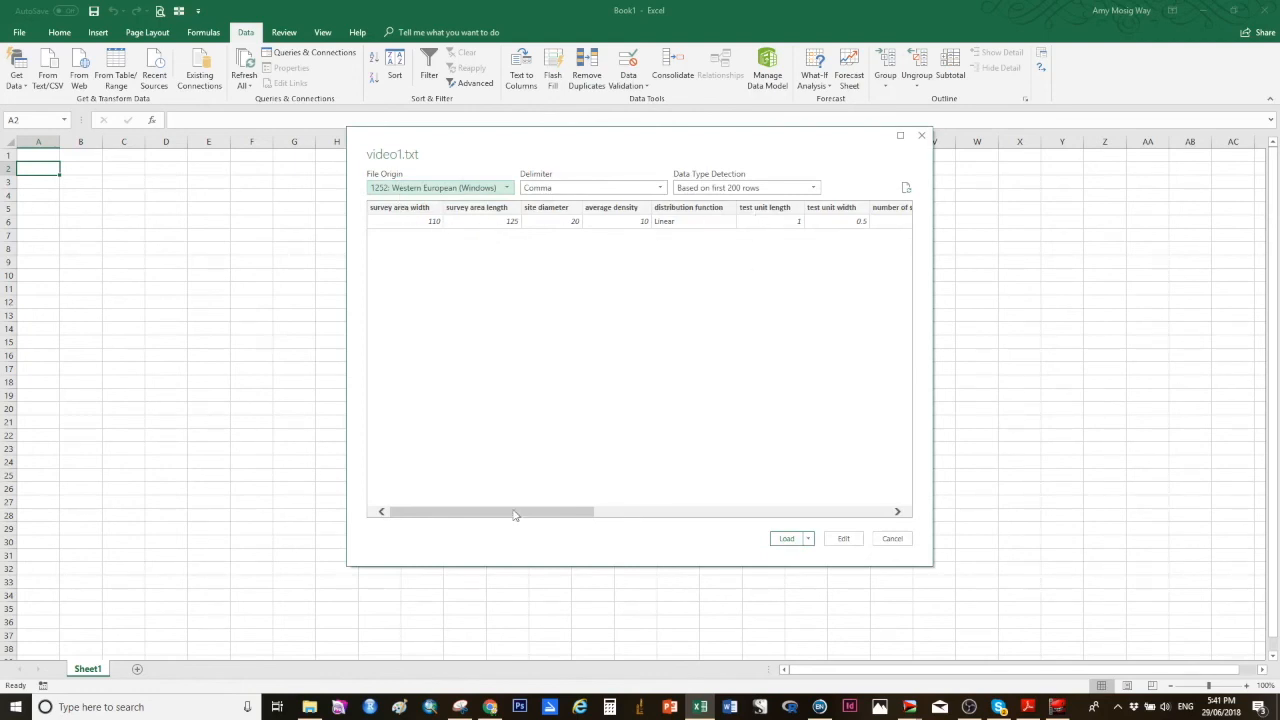
left_click_drag(515, 514, 551, 529)
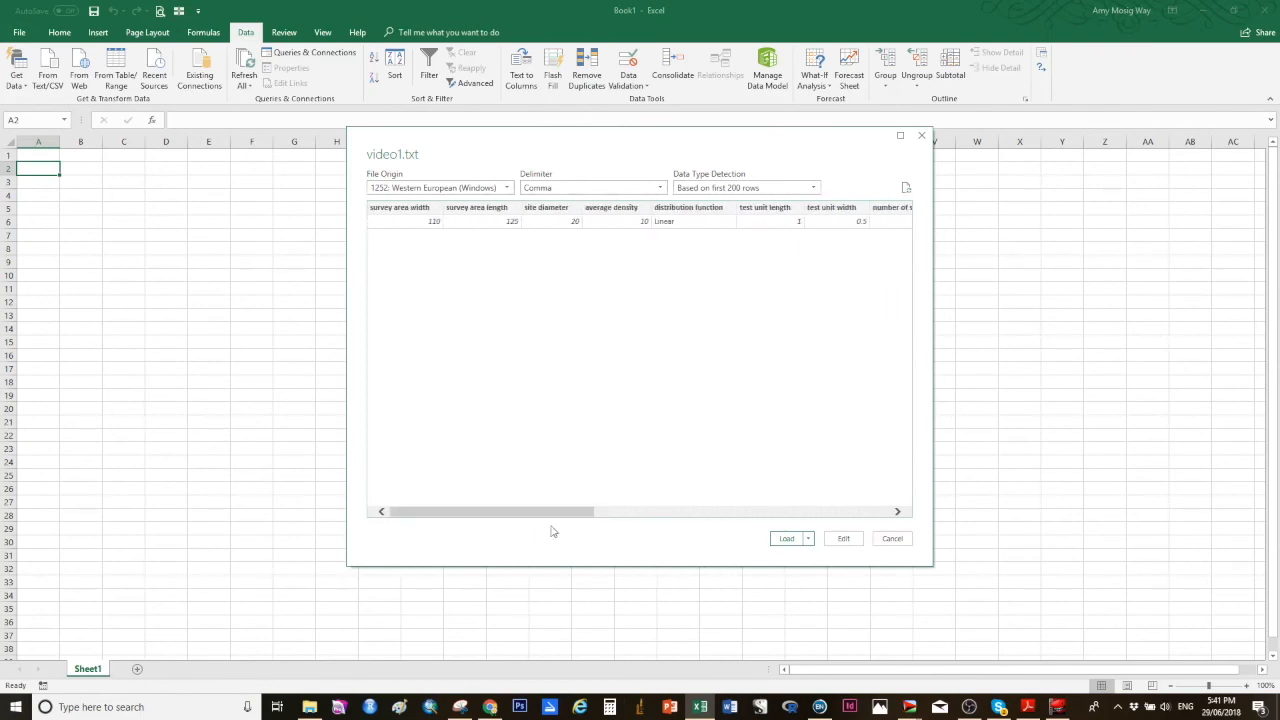
left_click(786, 539)
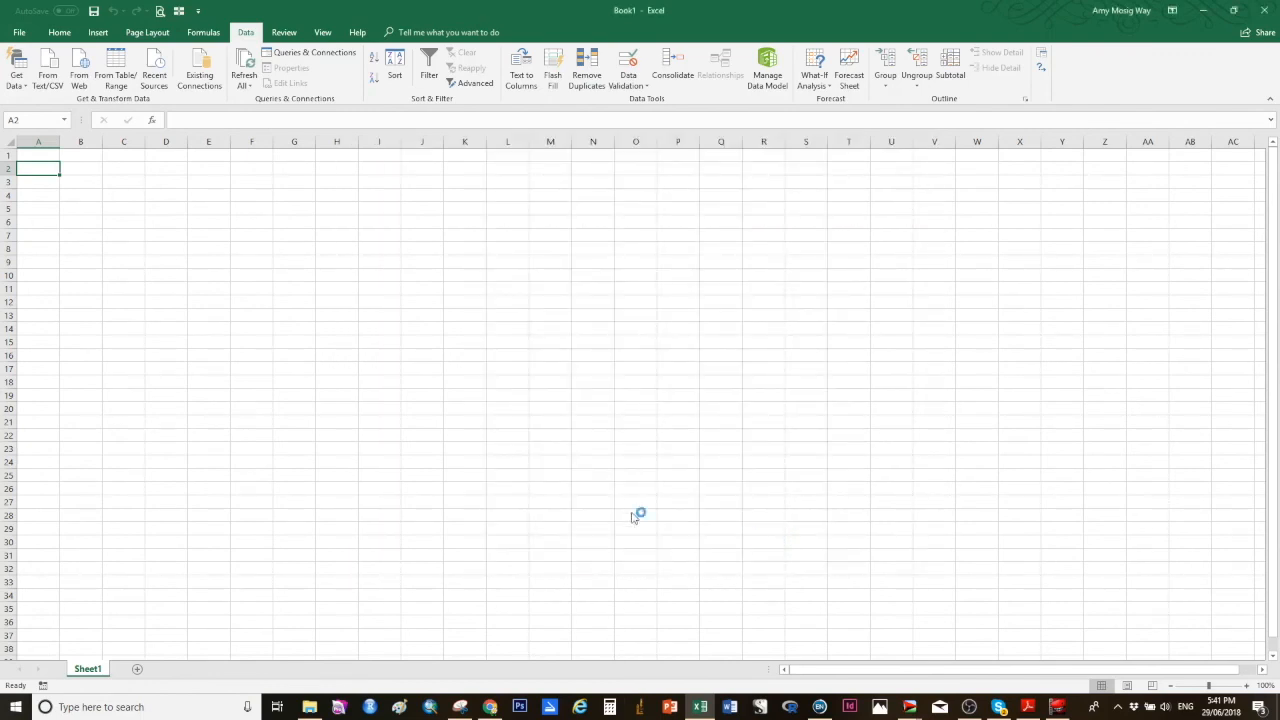